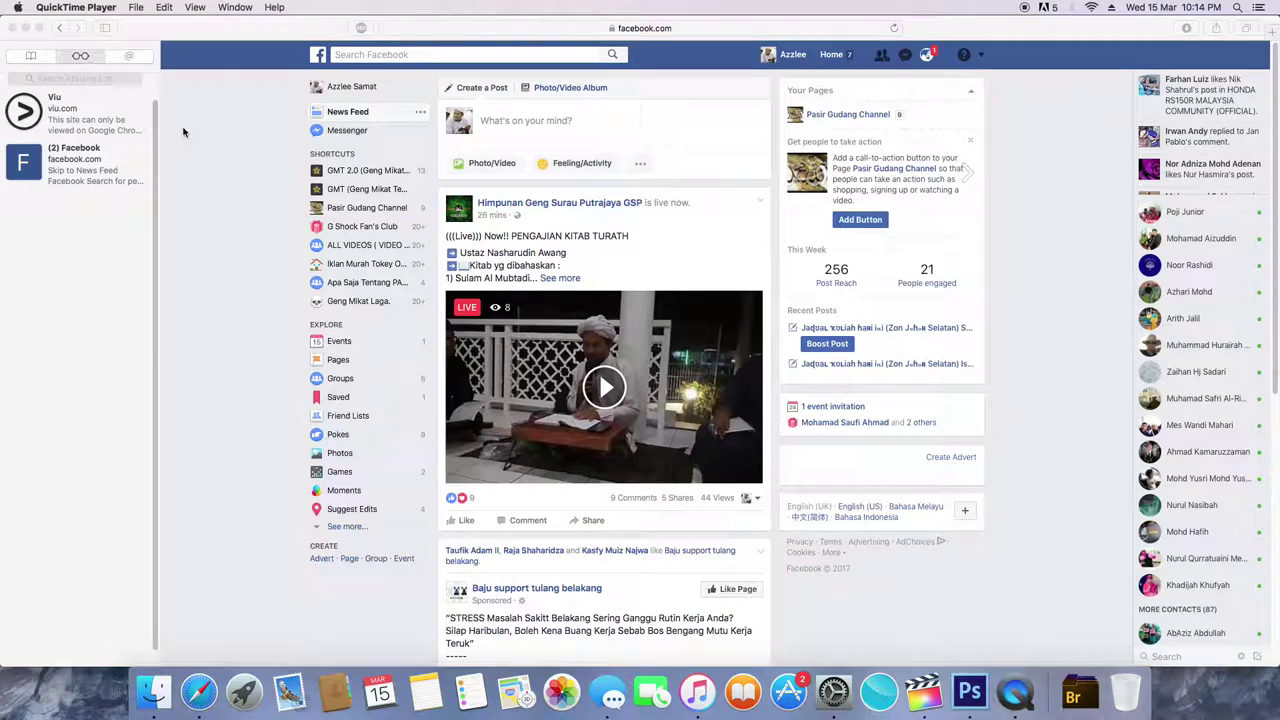
Activate the Safari window showing the Facebook News Feed, then switch to Final Cut Pro
{"action": "left_click", "coordinate": [225, 165]}
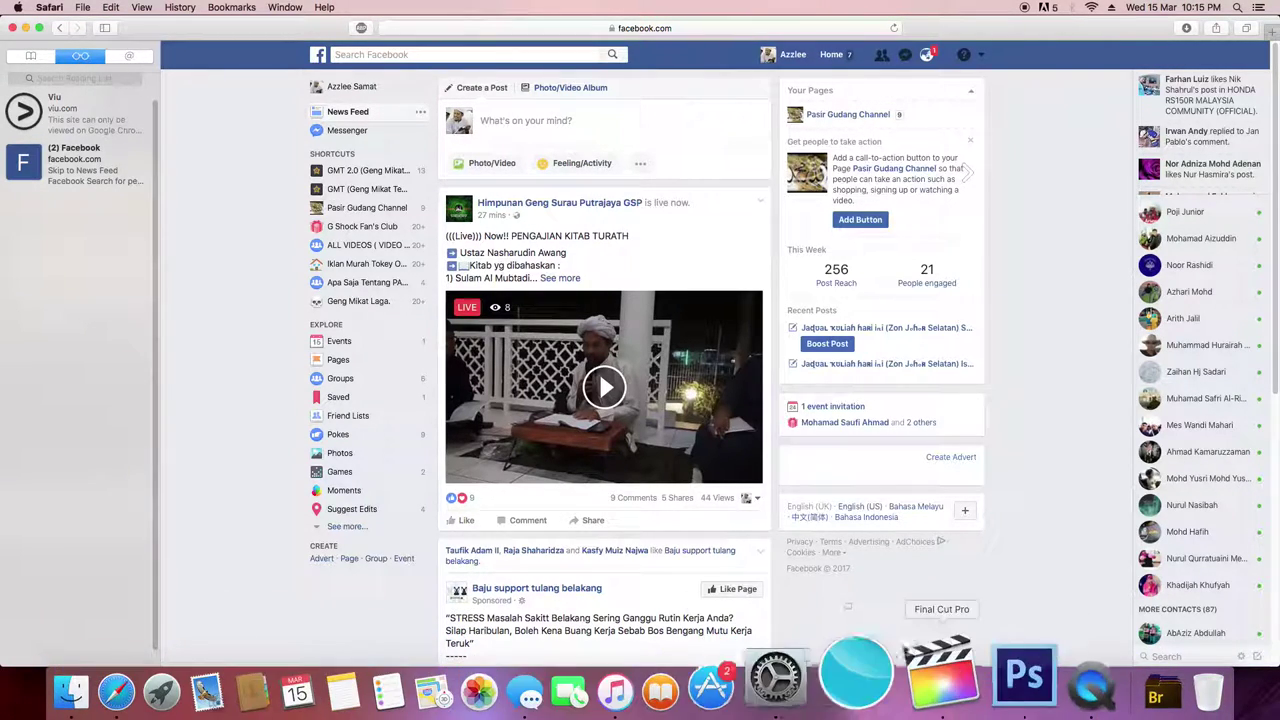
{"action": "left_click", "coordinate": [916, 688]}
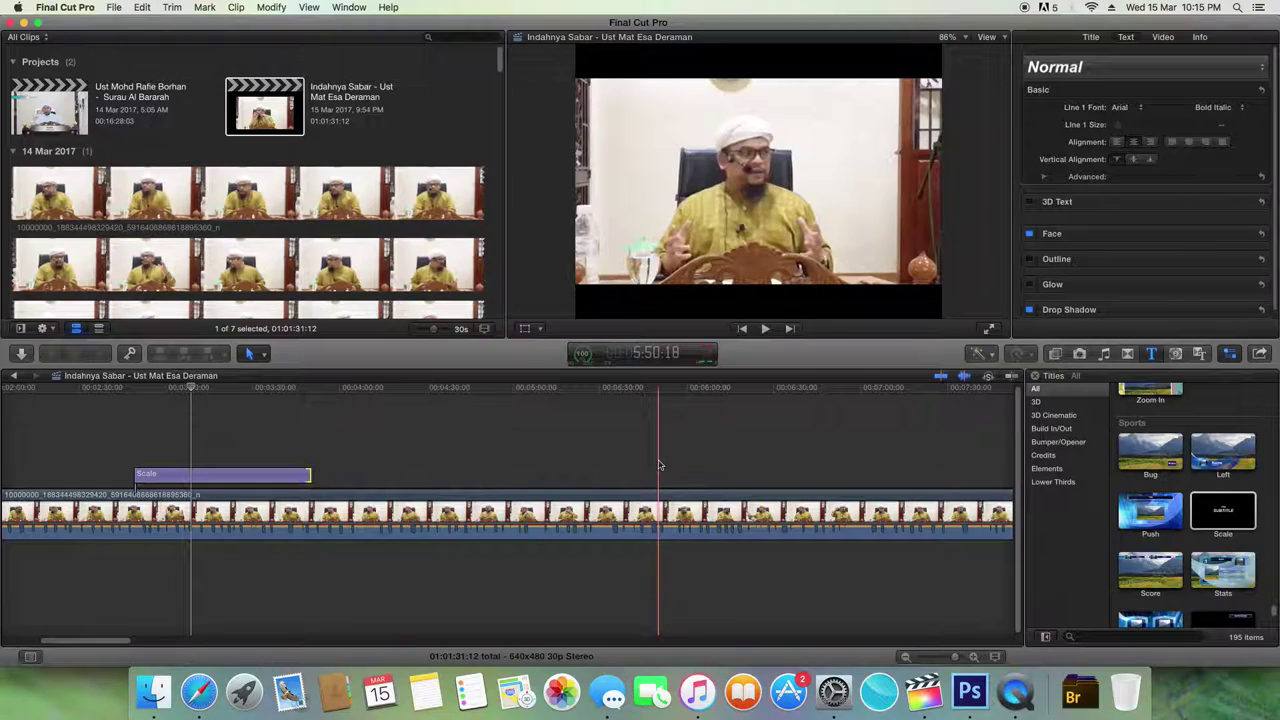
Play the project and lengthen the Scale title clip by extending its right edge
{"action": "key", "text": "XF86AudioRaiseVolume"}
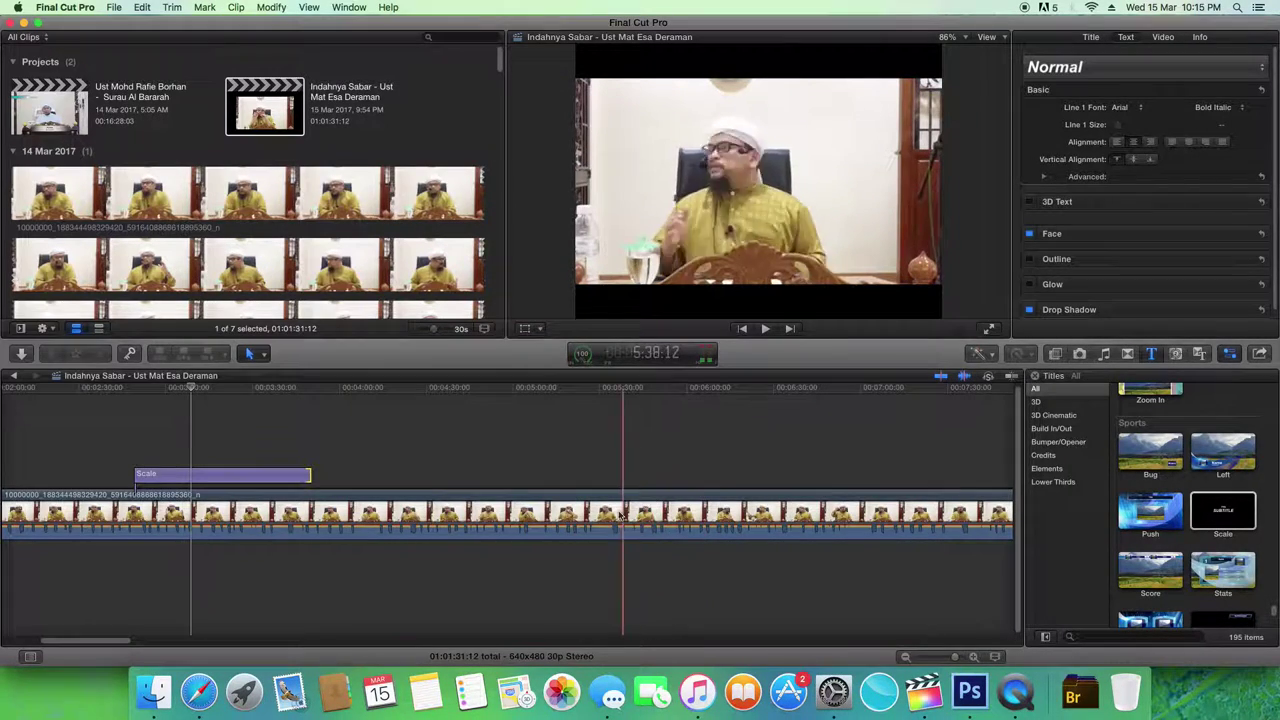
{"action": "left_click", "coordinate": [766, 329]}
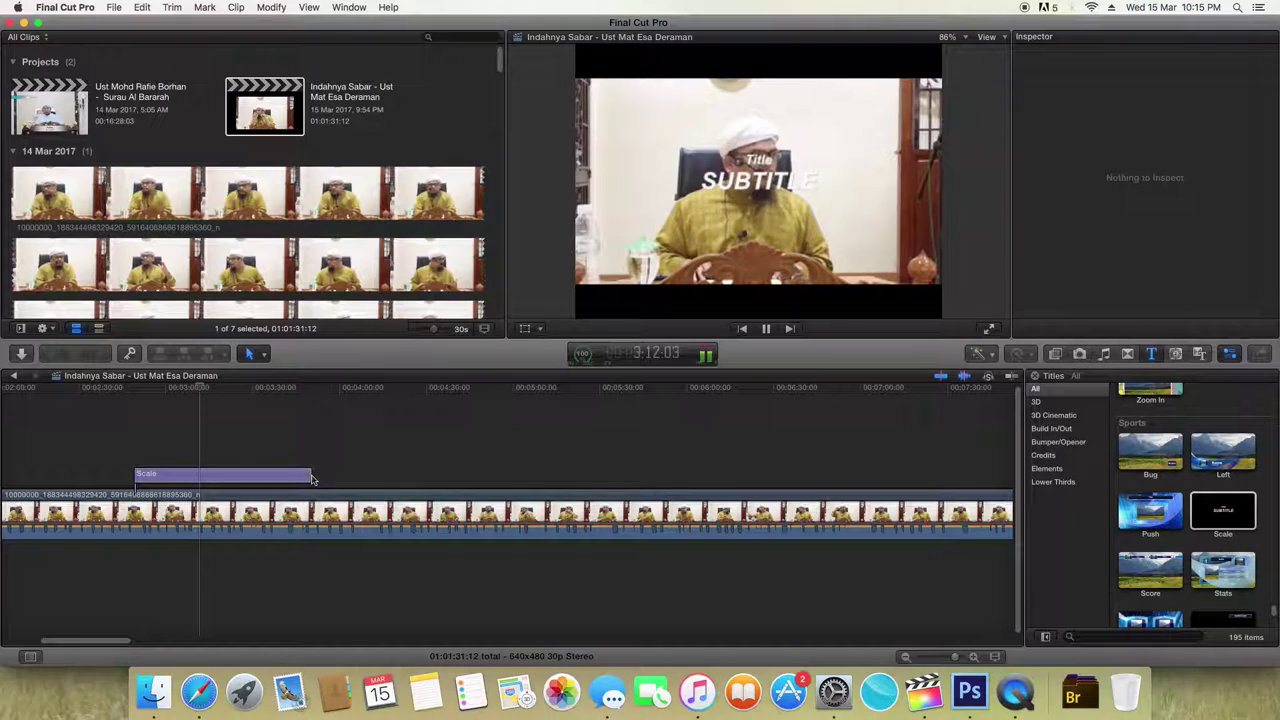
{"action": "left_click_drag", "start_coordinate": [311, 474], "coordinate": [422, 474]}
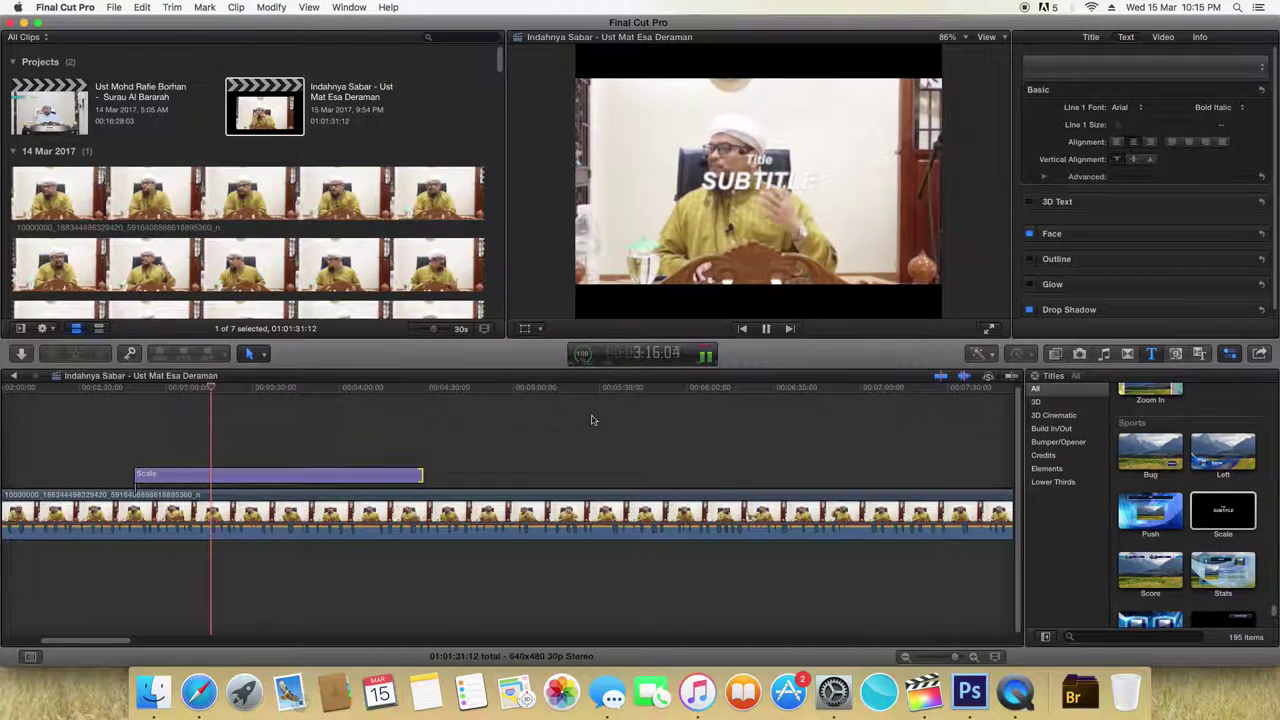
{"action": "left_click_drag", "start_coordinate": [217, 390], "coordinate": [296, 391]}
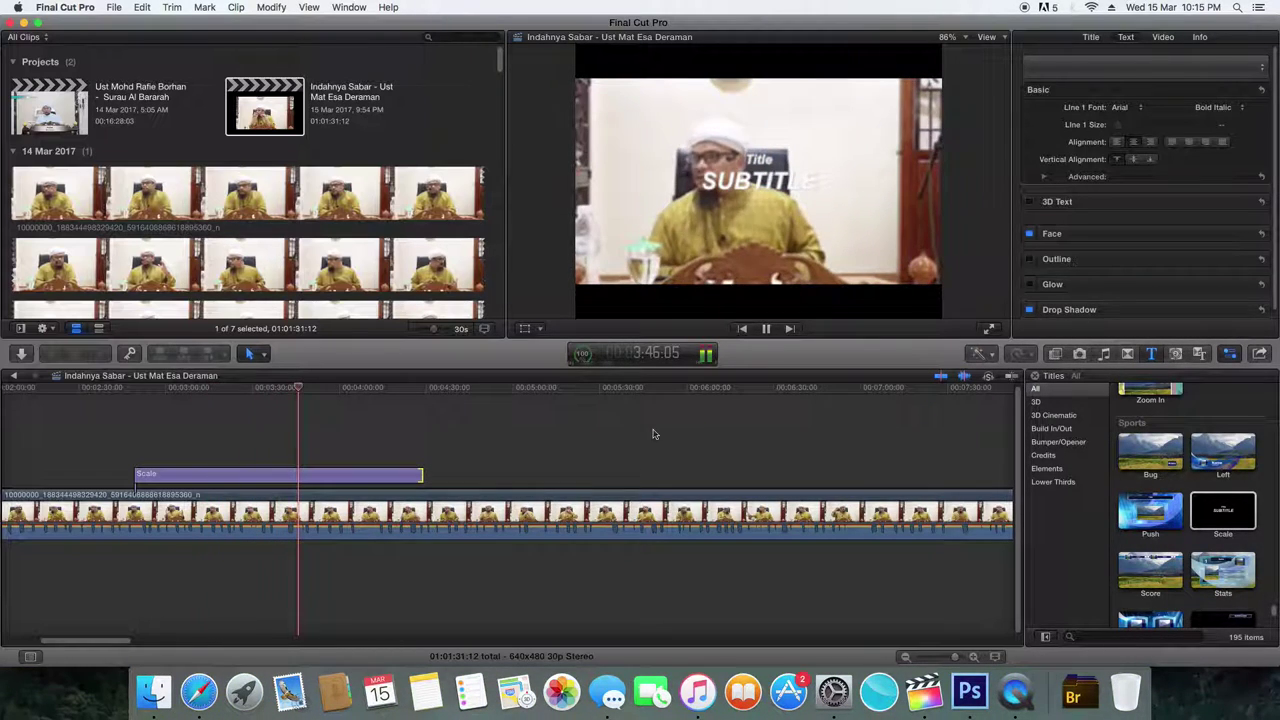
{"action": "left_click", "coordinate": [765, 330]}
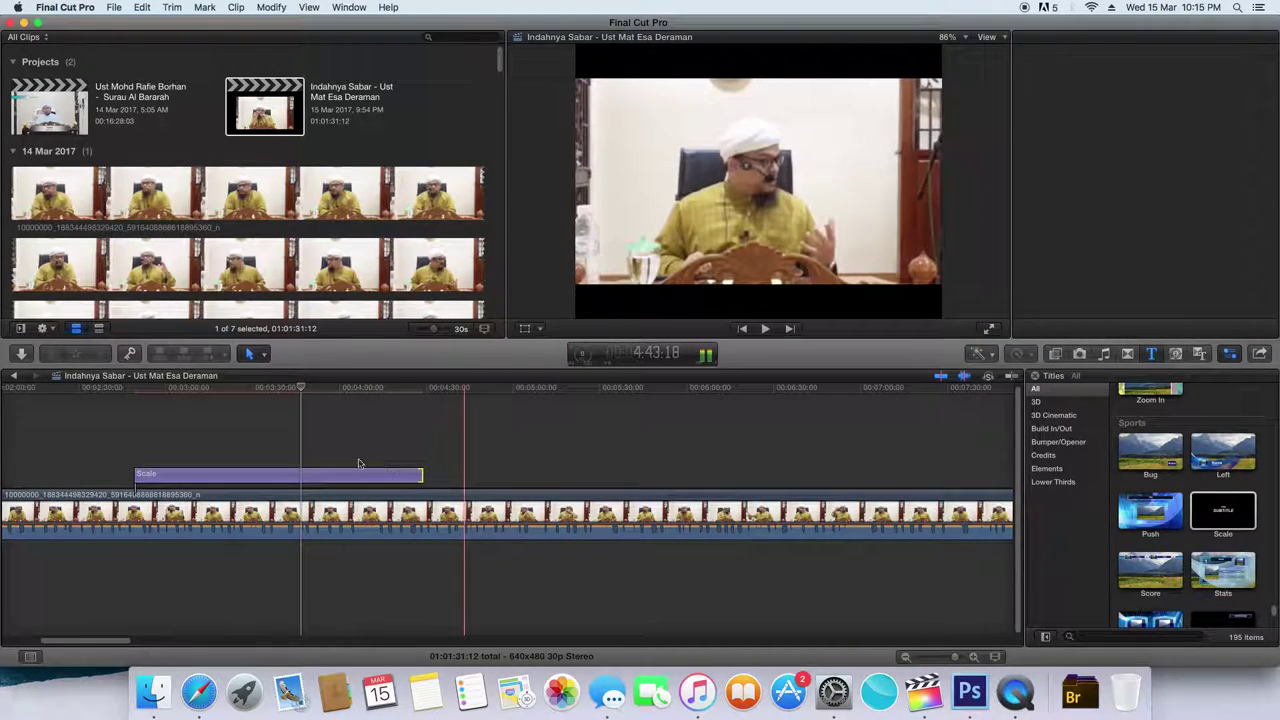
Move the Scale title's Title line down to sit just above SUBTITLE
{"action": "left_click", "coordinate": [810, 191]}
{"action": "mouse_move", "coordinate": [765, 182]}
{"action": "left_mouse_down"}
{"action": "mouse_move", "coordinate": [762, 280]}
{"action": "mouse_move", "coordinate": [765, 232]}
{"action": "left_mouse_up"}
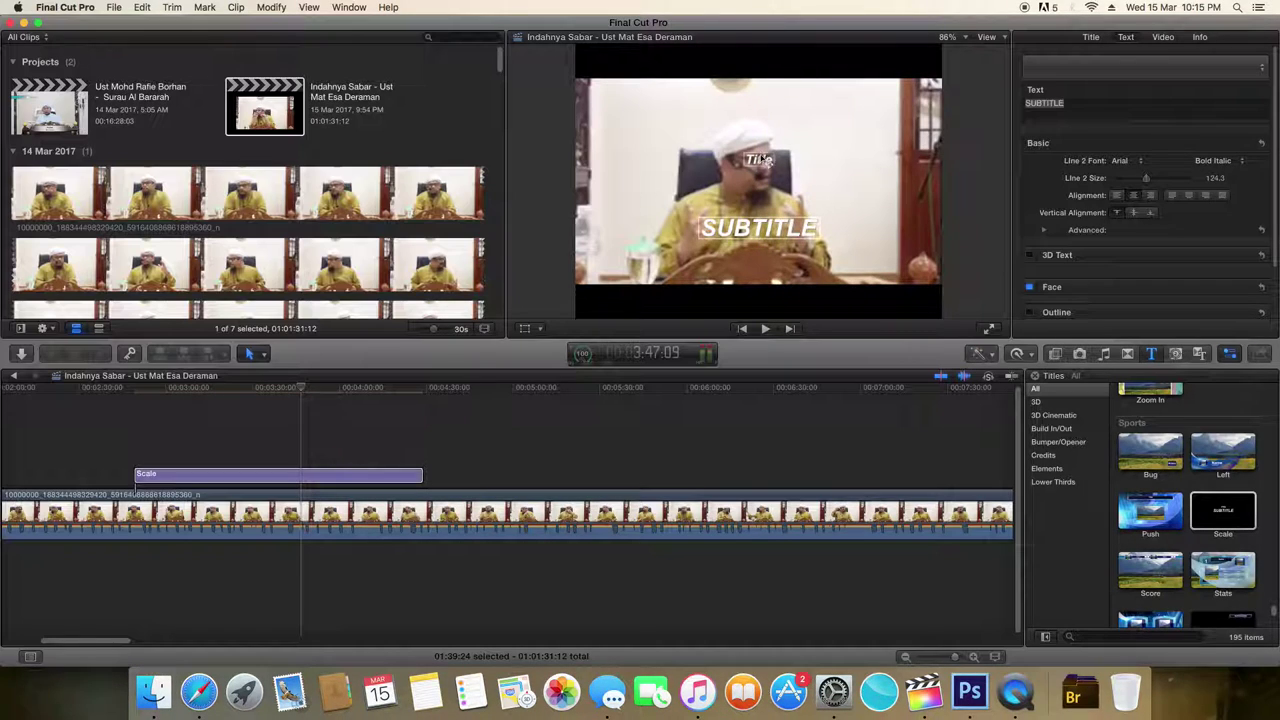
{"action": "left_click_drag", "start_coordinate": [763, 178], "coordinate": [762, 238]}
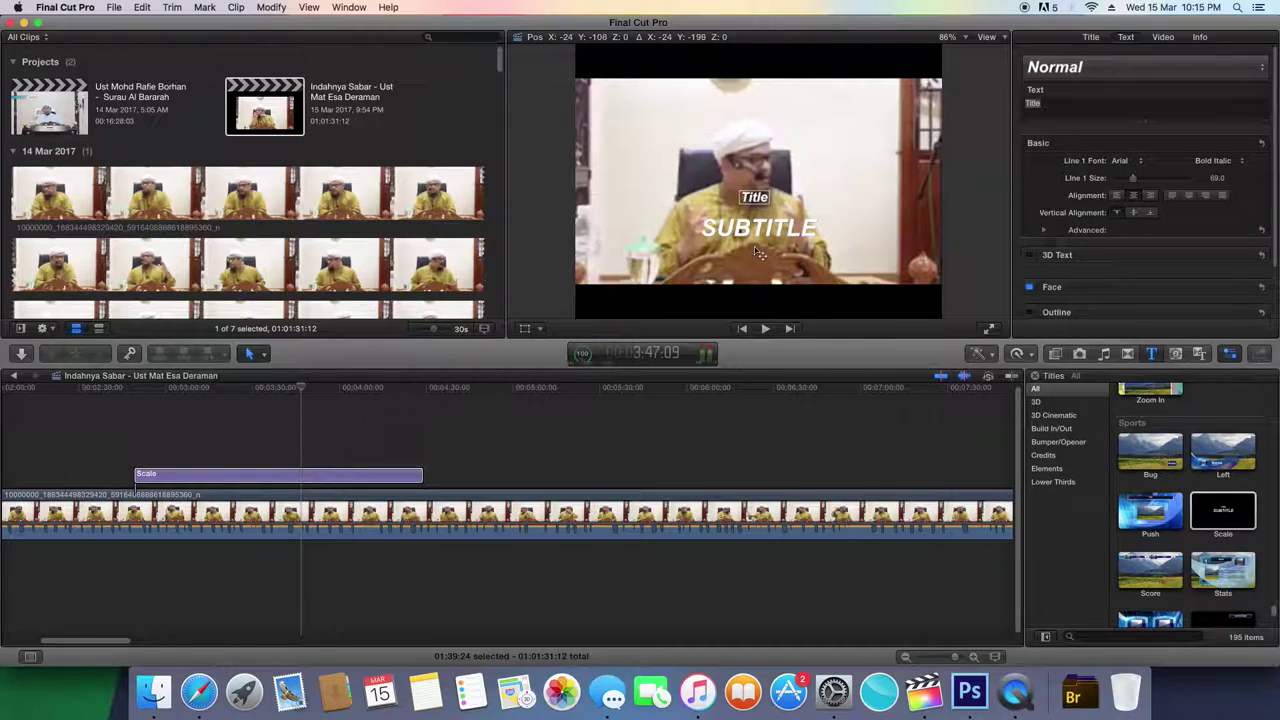
{"action": "left_click_drag", "start_coordinate": [758, 266], "coordinate": [758, 266]}
{"action": "left_click", "coordinate": [310, 474]}
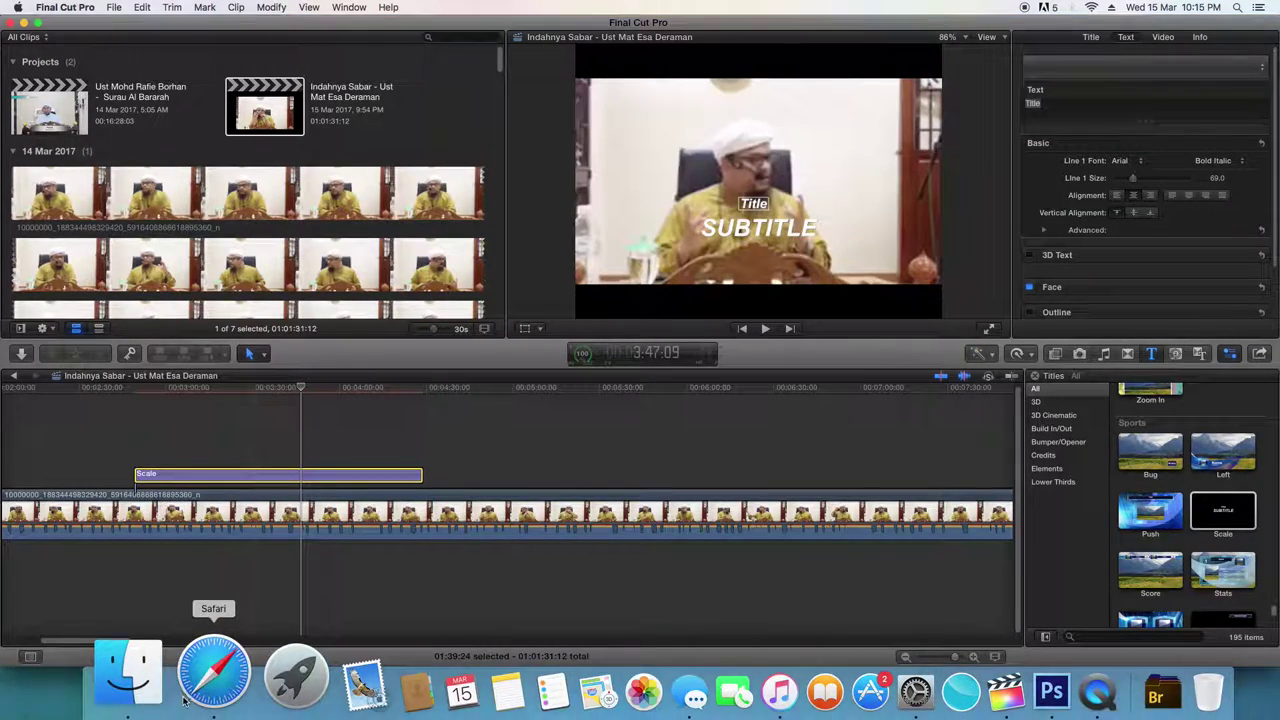
{"action": "left_click", "coordinate": [184, 700]}
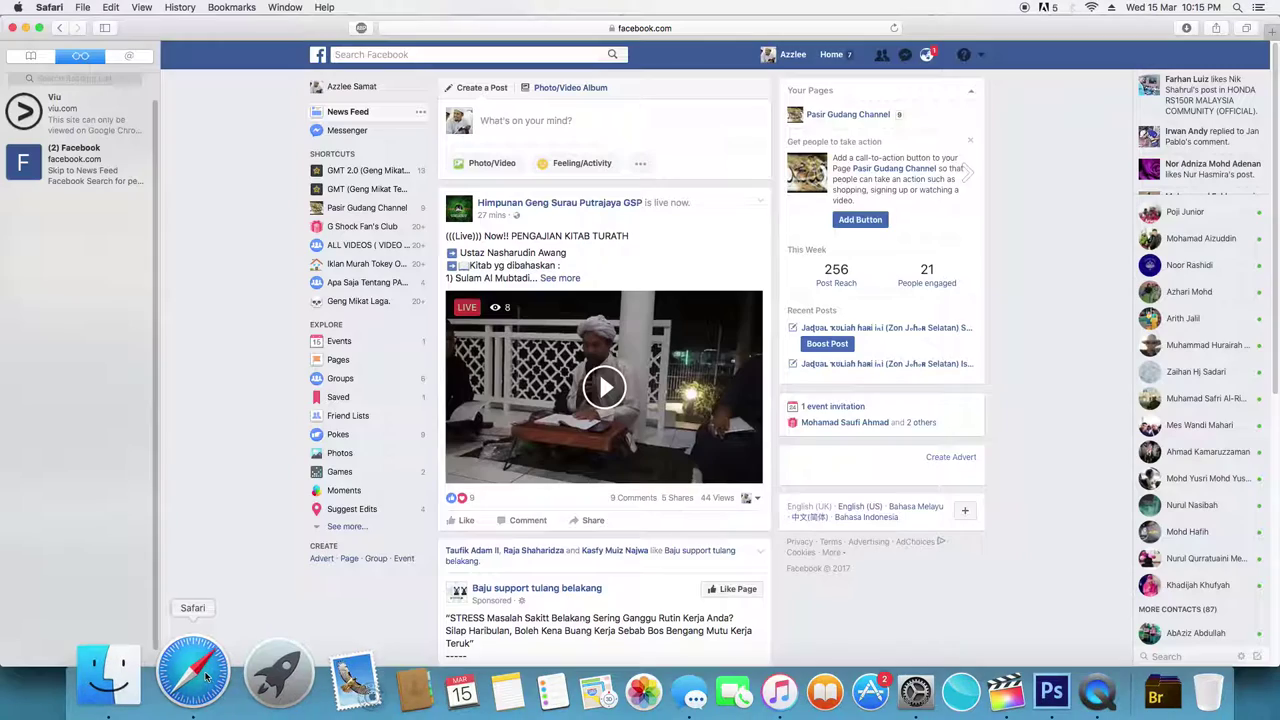
Open the Himpunan Geng Surau Putrajaya GSP page and scroll to the KULIAH MAGHRIB KHAS post
{"action": "left_click", "coordinate": [572, 208]}
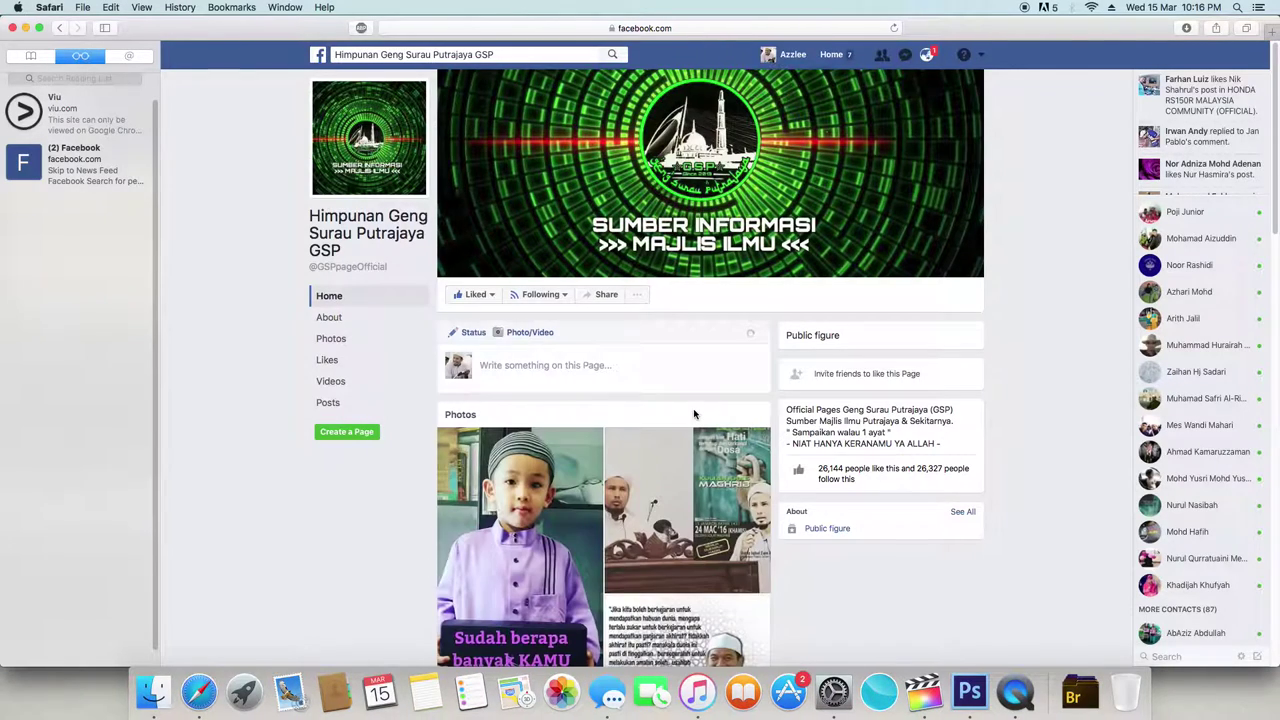
{"action": "scroll", "coordinate": [690, 432], "scroll_direction": "down", "scroll_amount": 5}
{"action": "scroll", "coordinate": [720, 450], "scroll_direction": "down", "scroll_amount": 3}
{"action": "scroll", "coordinate": [762, 482], "scroll_direction": "down", "scroll_amount": 5}
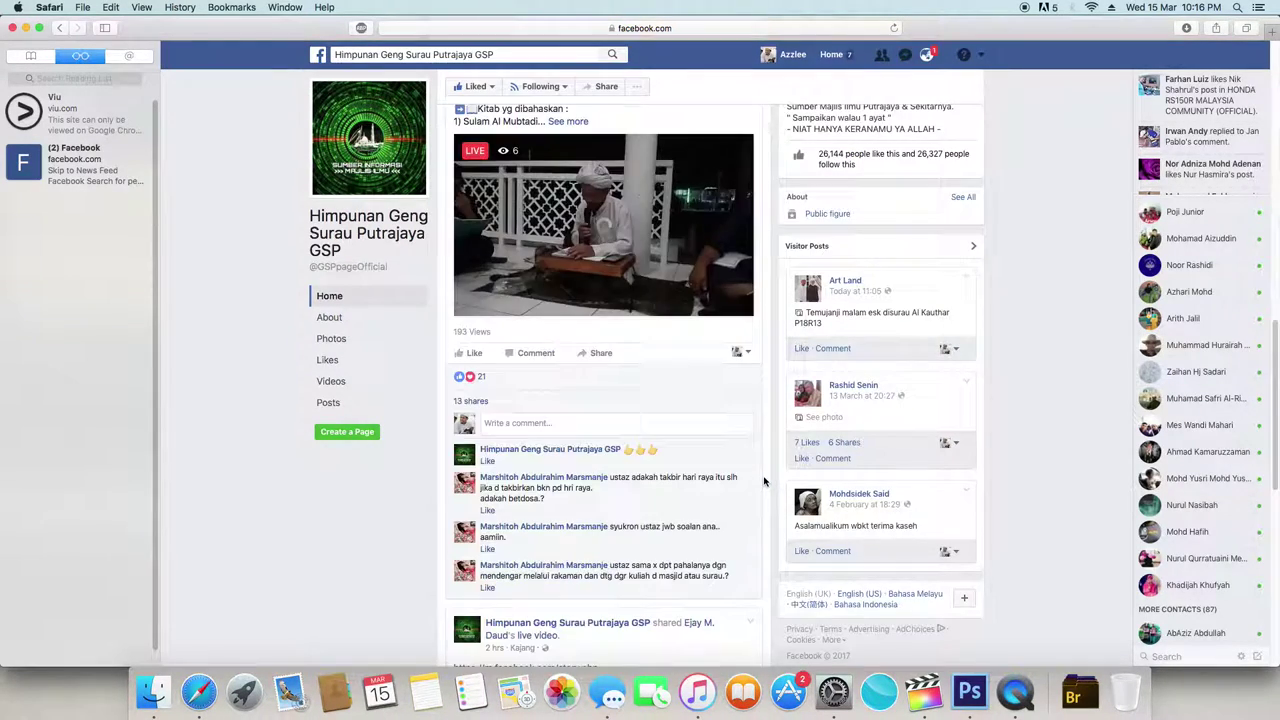
{"action": "scroll", "coordinate": [762, 482], "scroll_direction": "down", "scroll_amount": 5}
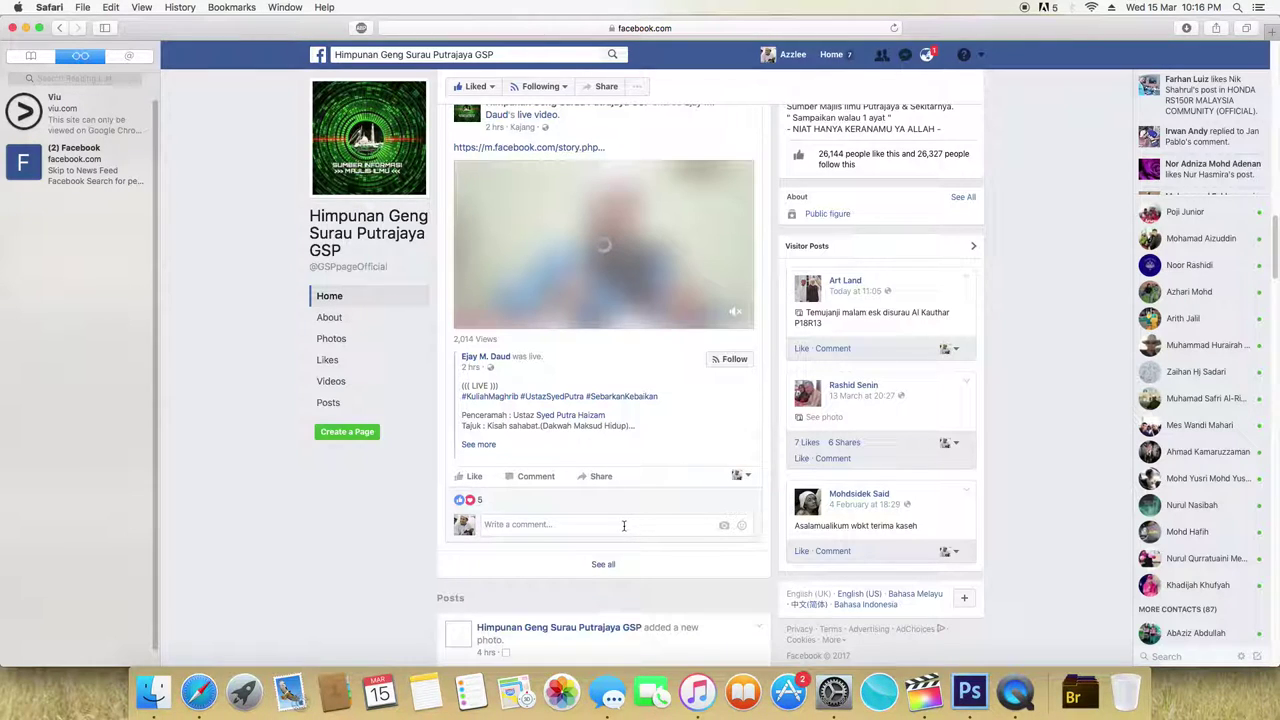
{"action": "scroll", "coordinate": [643, 514], "scroll_direction": "down", "scroll_amount": 10}
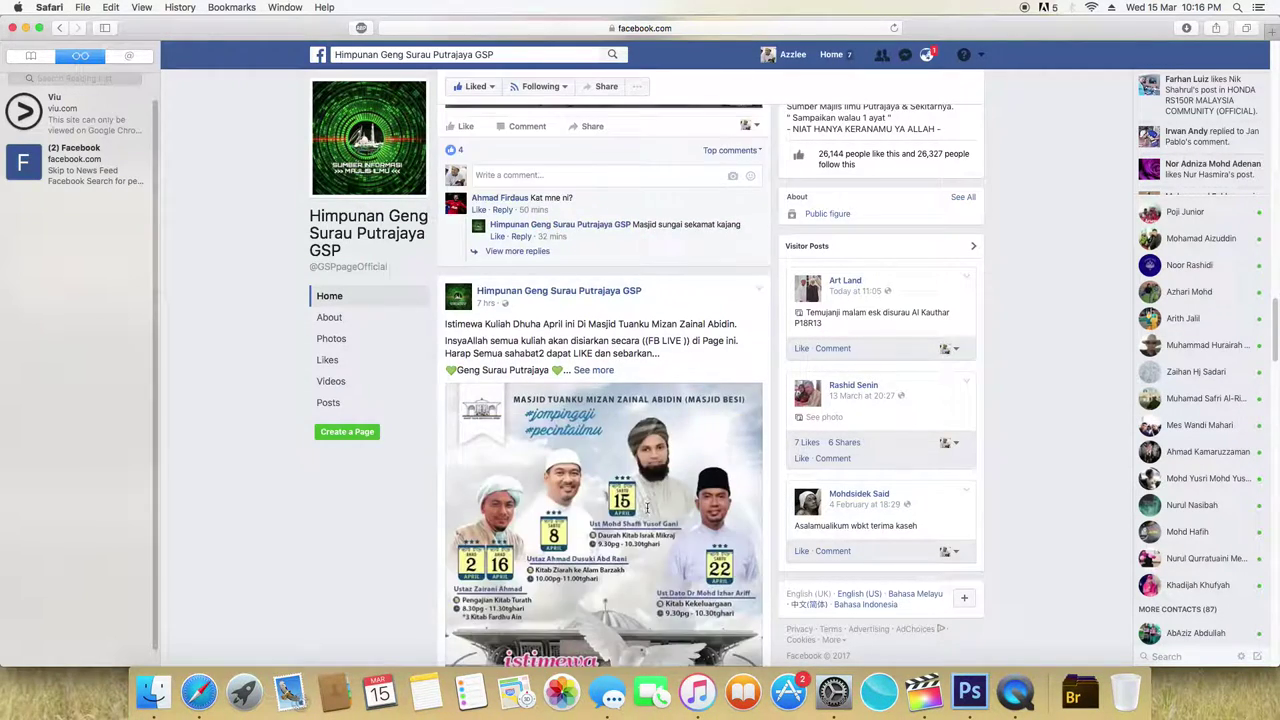
{"action": "scroll", "coordinate": [648, 512], "scroll_direction": "down", "scroll_amount": 5}
{"action": "scroll", "coordinate": [650, 512], "scroll_direction": "down", "scroll_amount": 5}
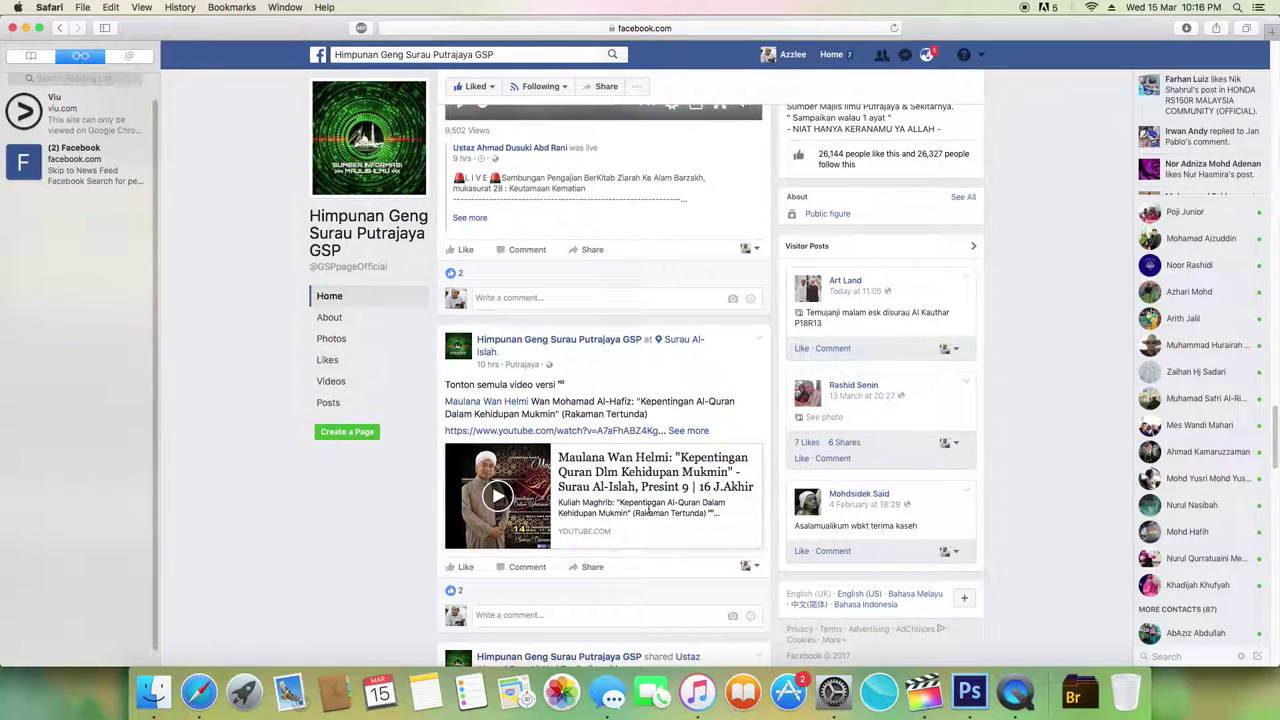
{"action": "scroll", "coordinate": [648, 512], "scroll_direction": "down", "scroll_amount": 5}
{"action": "scroll", "coordinate": [648, 512], "scroll_direction": "down", "scroll_amount": 5}
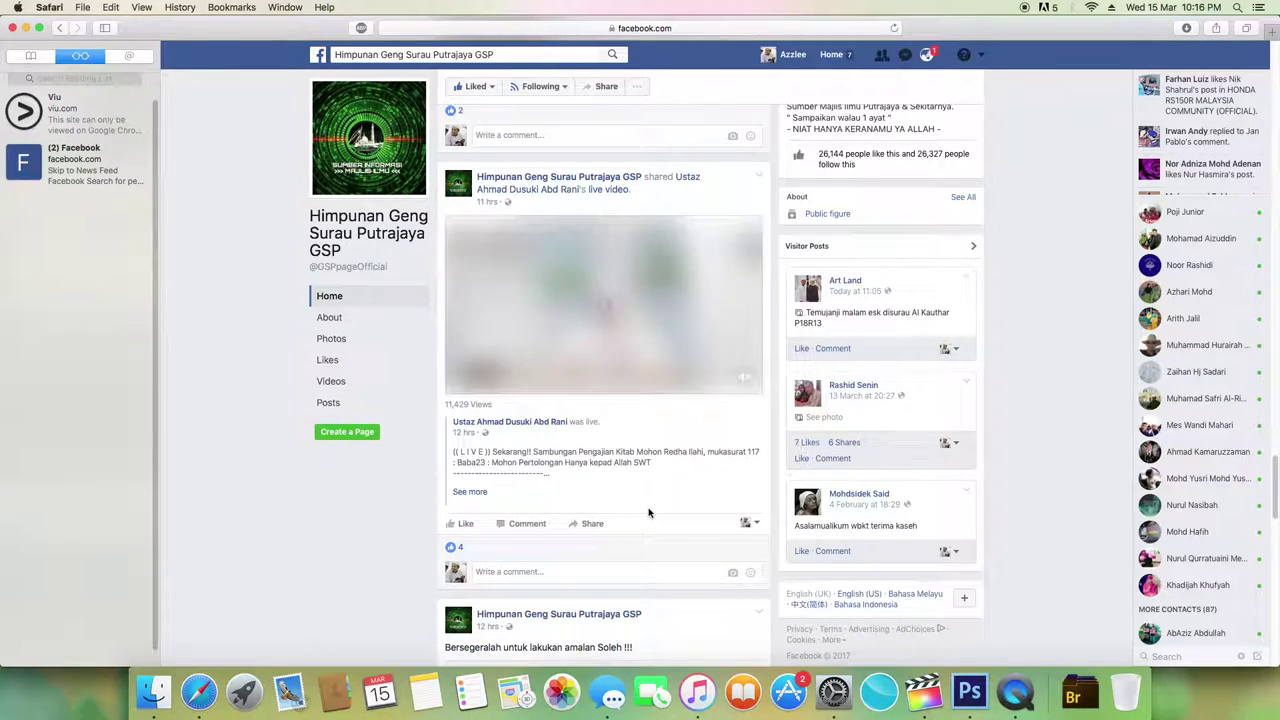
{"action": "scroll", "coordinate": [649, 512], "scroll_direction": "down", "scroll_amount": 5}
{"action": "scroll", "coordinate": [648, 512], "scroll_direction": "down", "scroll_amount": 5}
{"action": "scroll", "coordinate": [648, 512], "scroll_direction": "down", "scroll_amount": 5}
{"action": "scroll", "coordinate": [648, 512], "scroll_direction": "down", "scroll_amount": 5}
{"action": "scroll", "coordinate": [648, 512], "scroll_direction": "down", "scroll_amount": 2}
{"action": "scroll", "coordinate": [648, 512], "scroll_direction": "down", "scroll_amount": 2}
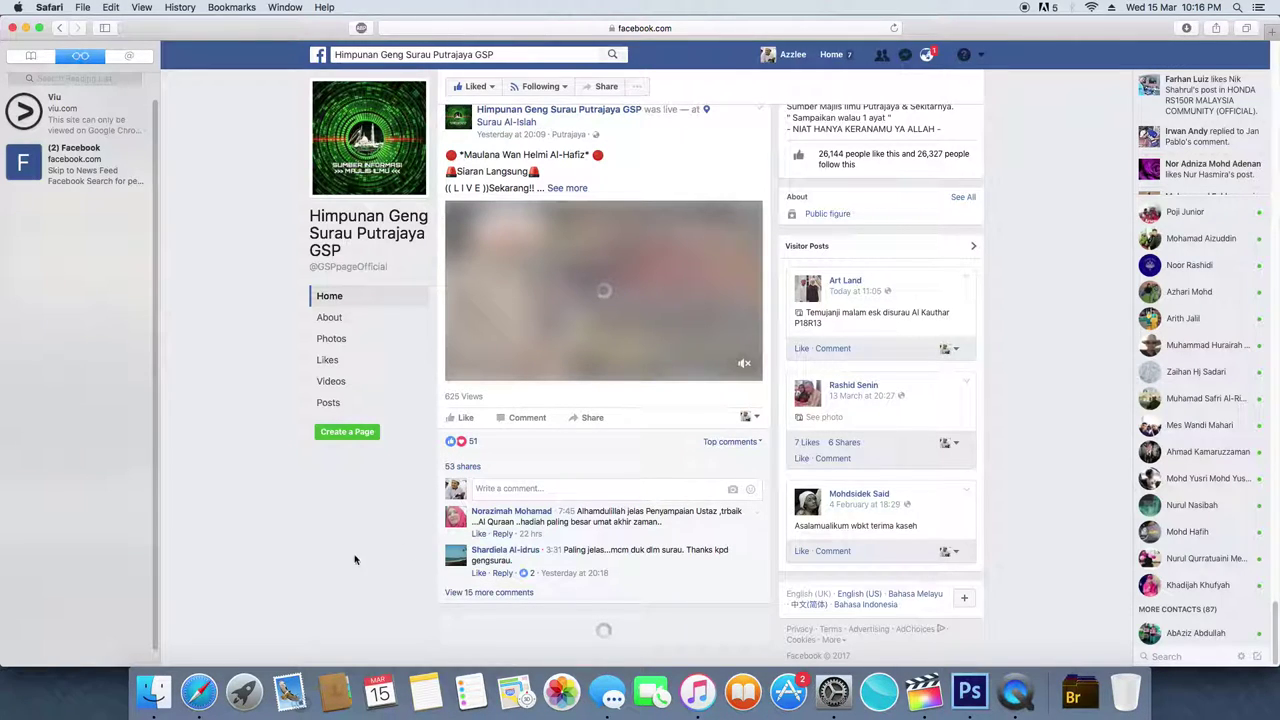
{"action": "scroll", "coordinate": [396, 536], "scroll_direction": "down", "scroll_amount": 1}
{"action": "scroll", "coordinate": [396, 536], "scroll_direction": "down", "scroll_amount": 3}
{"action": "scroll", "coordinate": [396, 536], "scroll_direction": "down", "scroll_amount": 5}
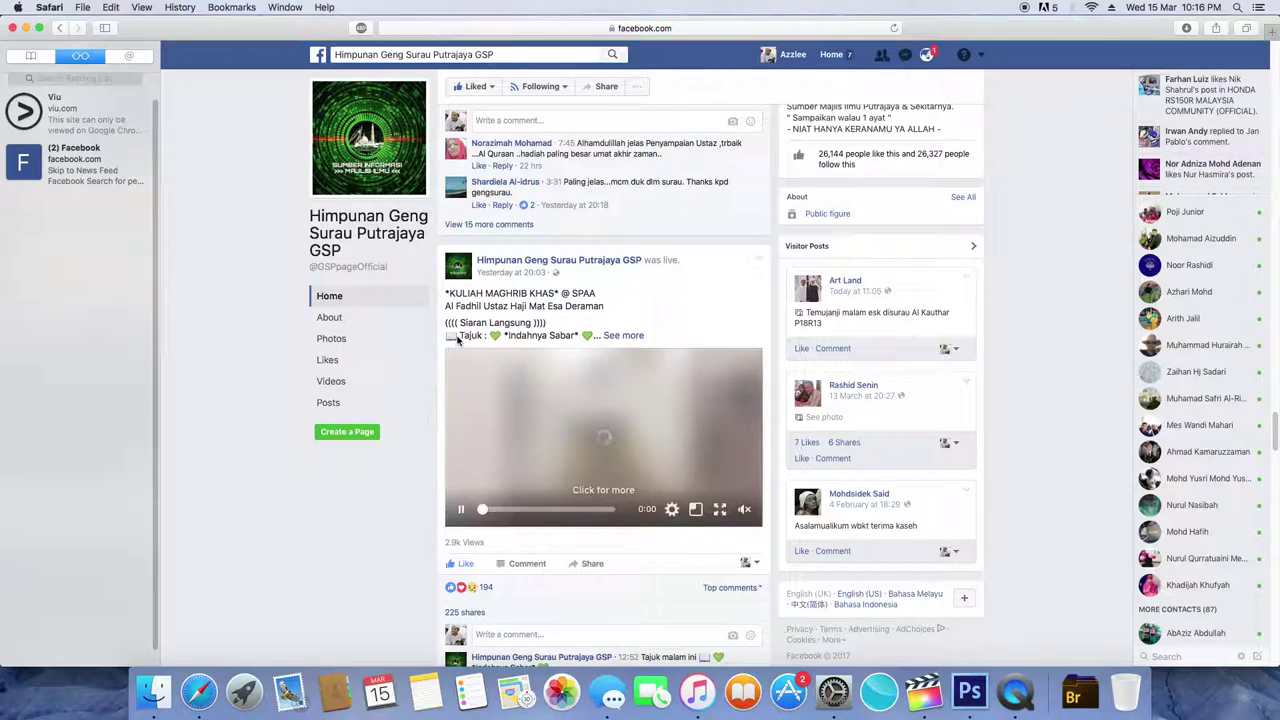
Expand the KULIAH MAGHRIB KHAS post with See more and copy its opening lines
{"action": "left_click", "coordinate": [622, 338]}
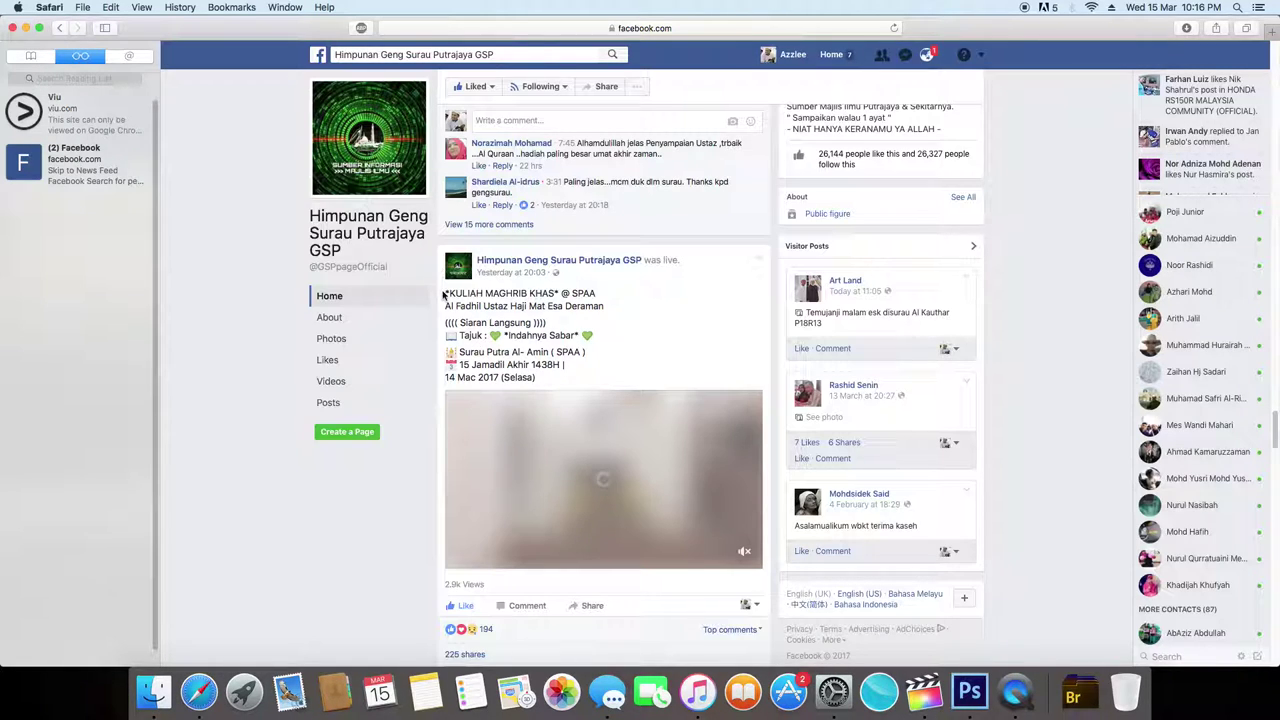
{"action": "left_click_drag", "start_coordinate": [445, 293], "coordinate": [597, 341]}
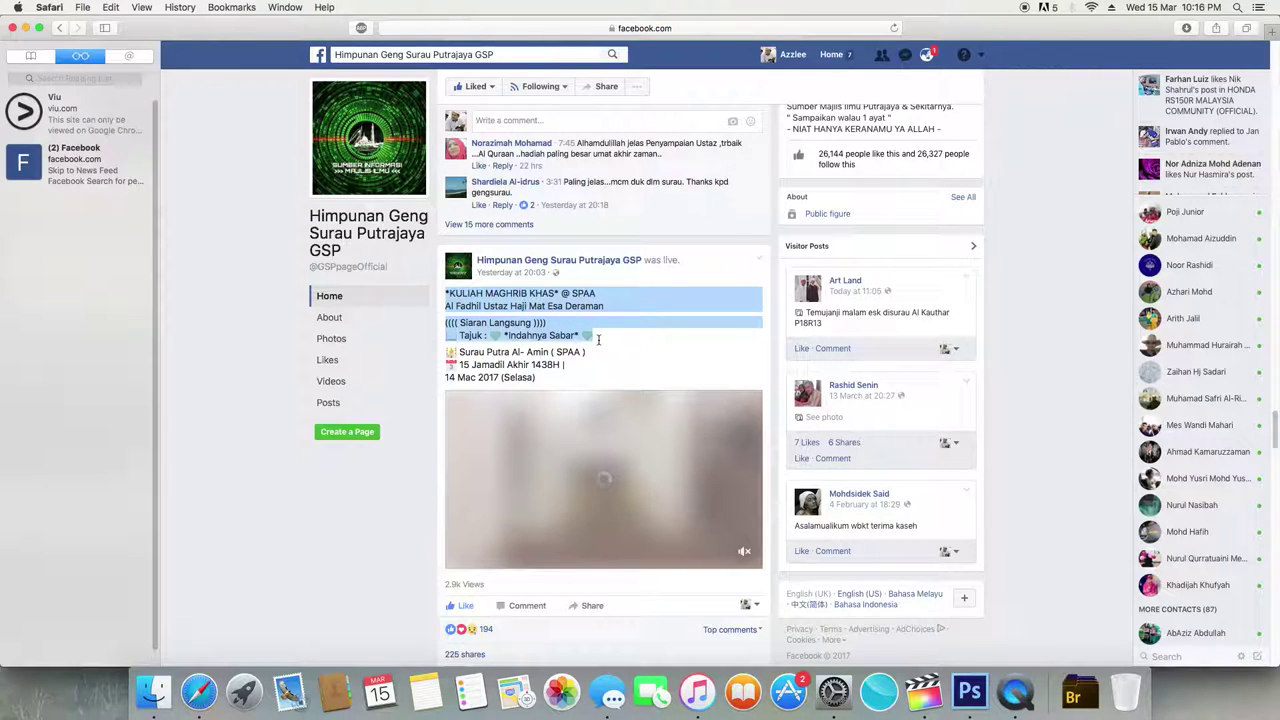
{"action": "right_click", "coordinate": [589, 332]}
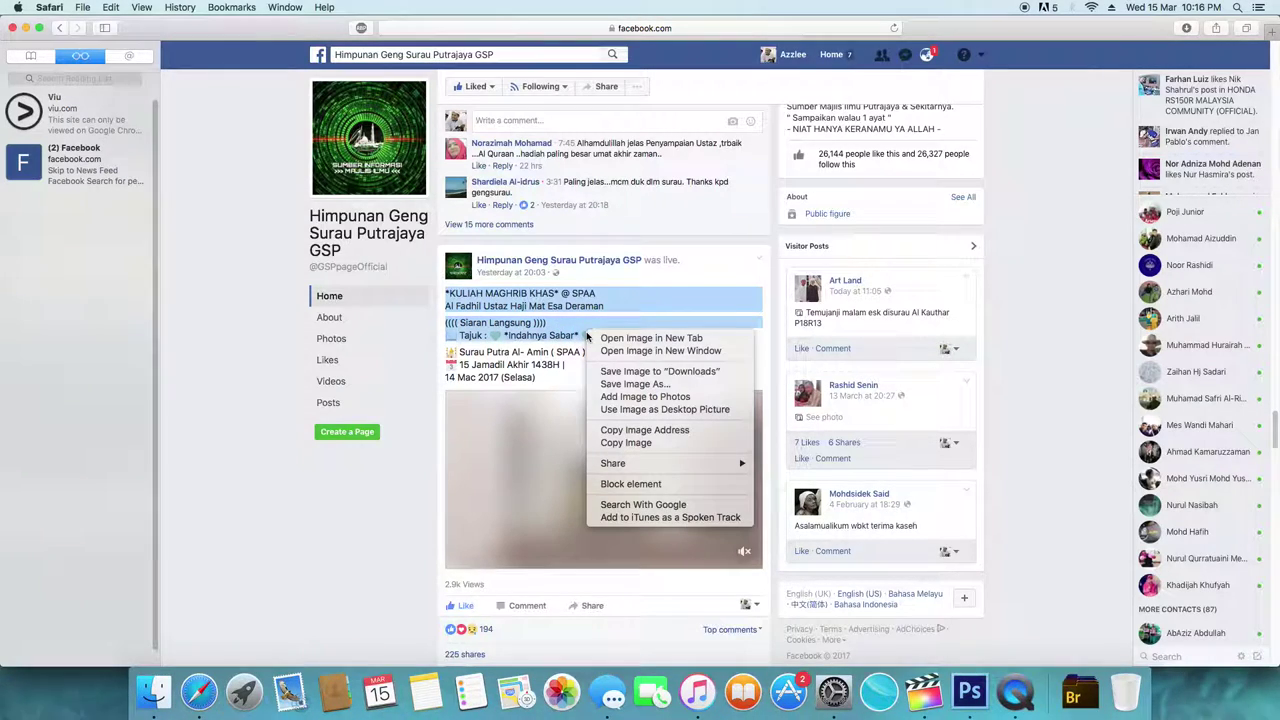
{"action": "left_click", "coordinate": [631, 446]}
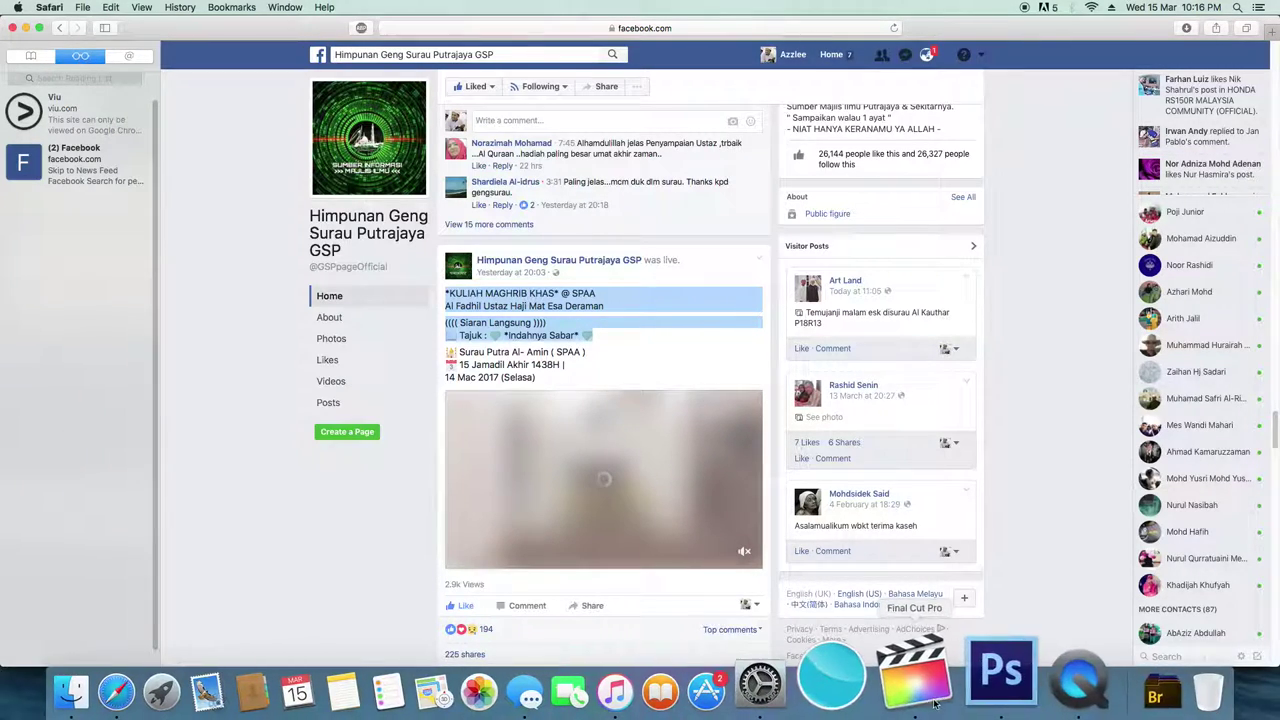
{"action": "left_click", "coordinate": [905, 680]}
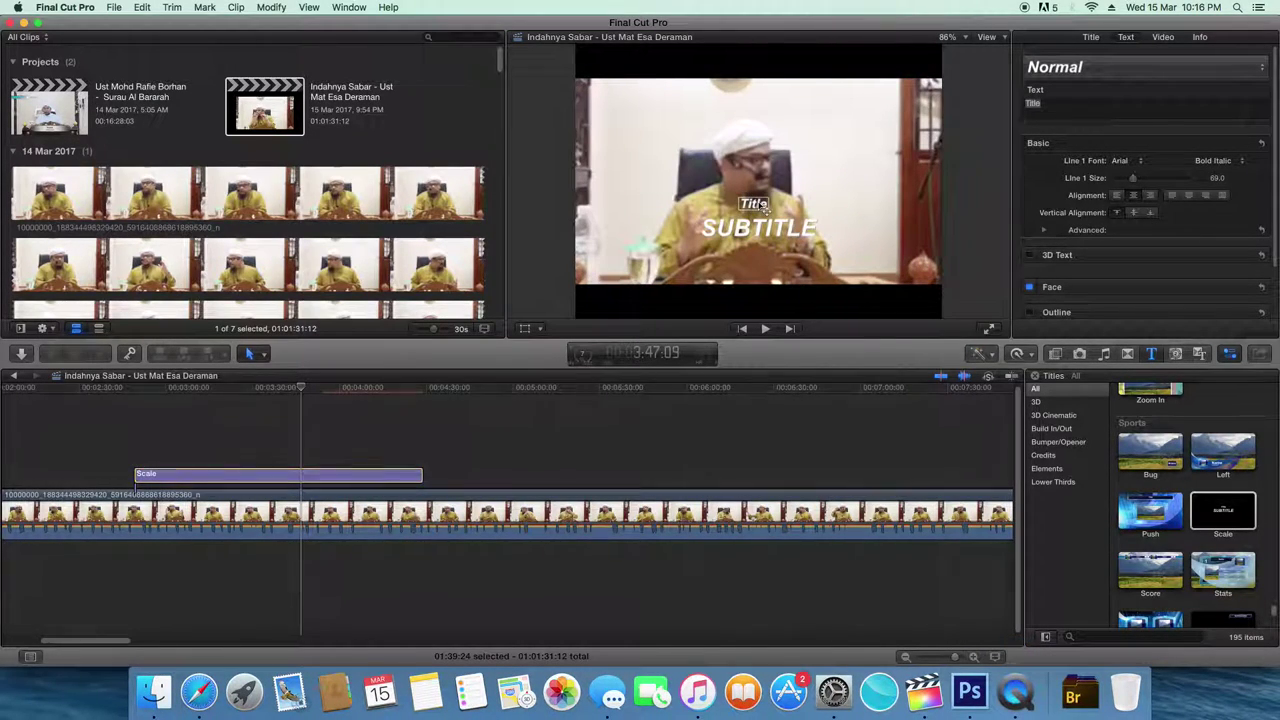
Paste the copied text into the title's top line, then delete it so only SUBTITLE remains
{"action": "left_click", "coordinate": [1056, 105]}
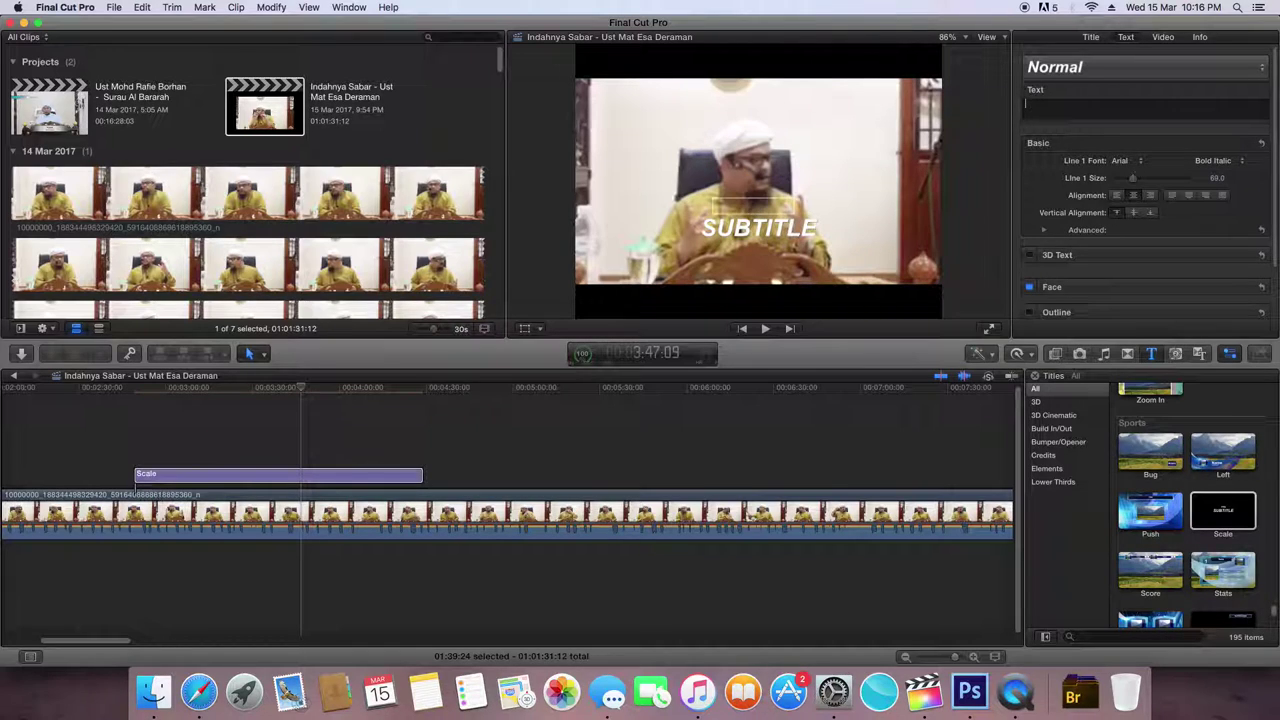
{"action": "right_click", "coordinate": [1043, 107]}
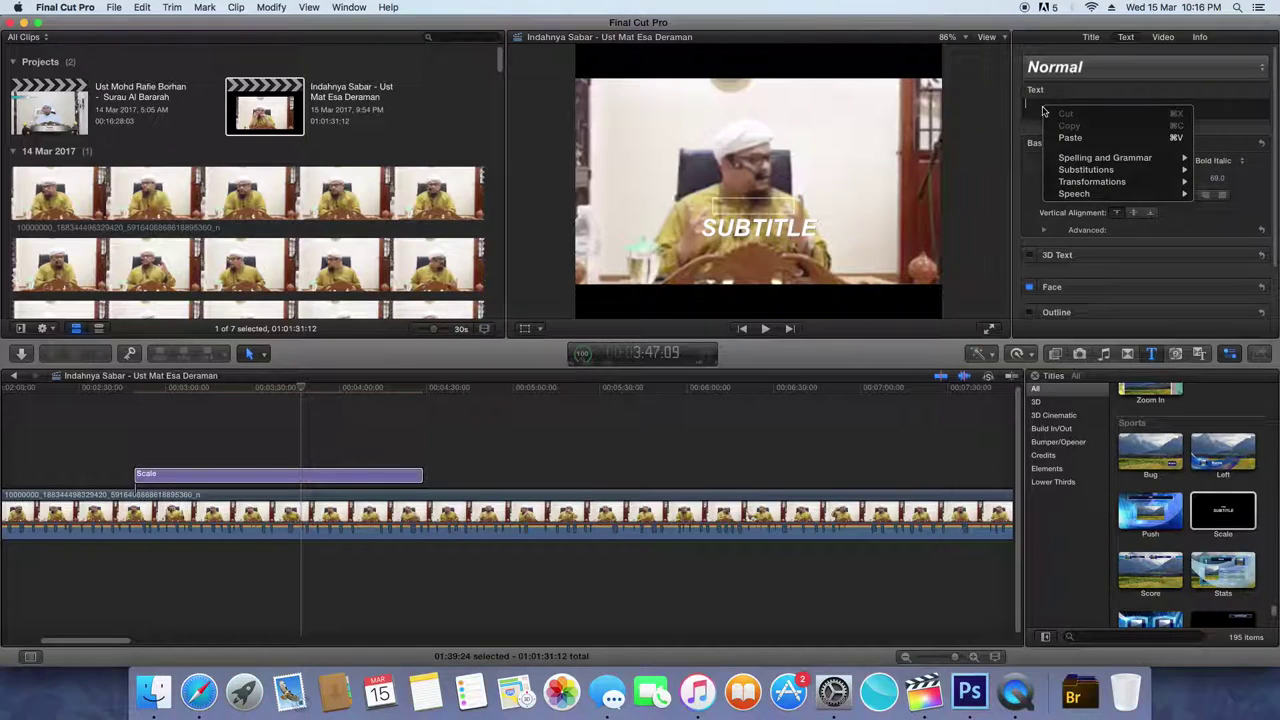
{"action": "left_click", "coordinate": [1068, 137]}
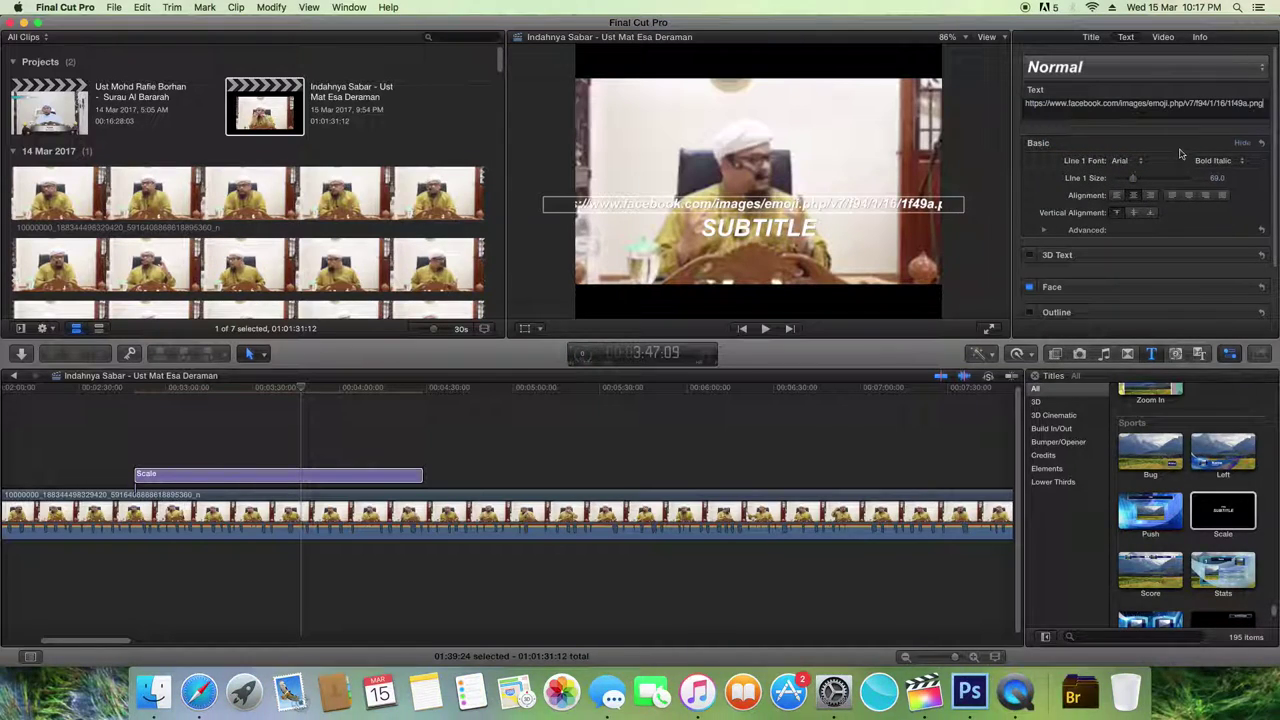
{"action": "key", "text": "BackSpace"}
{"action": "key", "text": "BackSpace"}
{"action": "key", "text": "BackSpace"}
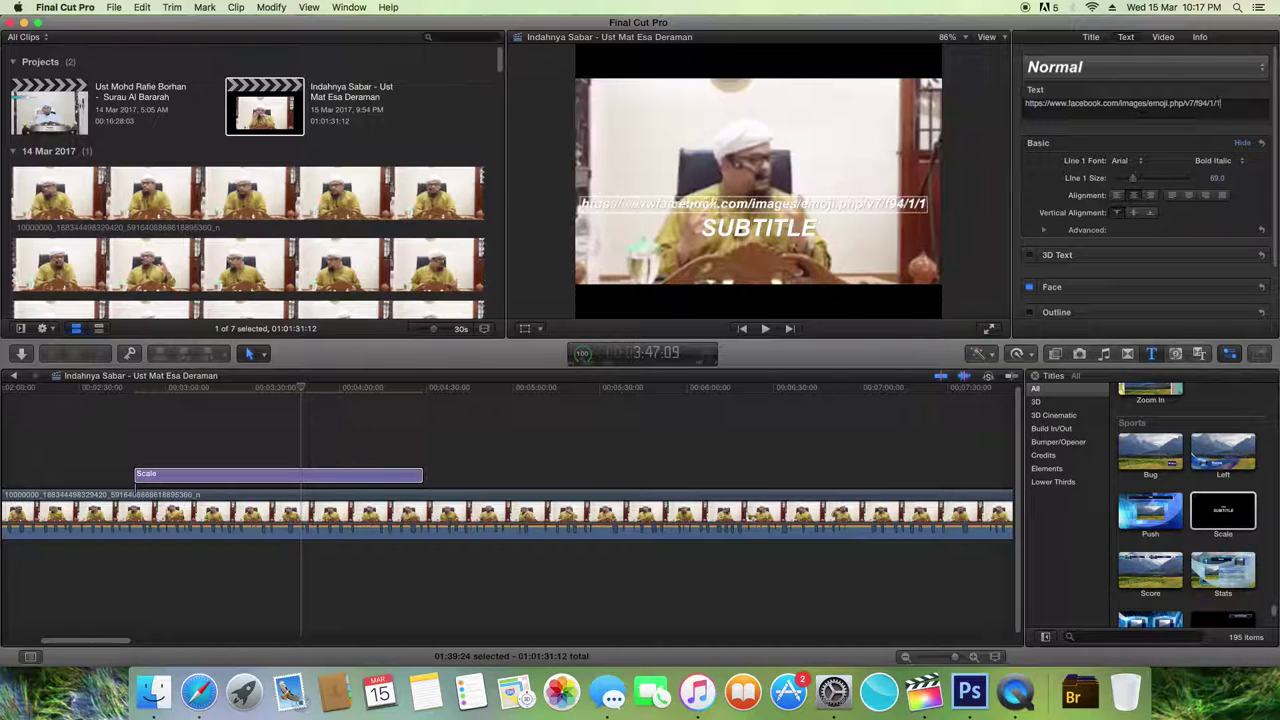
{"action": "key", "text": "BackSpace"}
{"action": "key", "text": "BackSpace"}
{"action": "key", "text": "BackSpace"}
{"action": "key", "text": "BackSpace"}
{"action": "key", "text": "BackSpace"}
{"action": "key", "text": "BackSpace"}
{"action": "key", "text": "BackSpace"}
{"action": "key", "text": "BackSpace"}
{"action": "key", "text": "BackSpace"}
{"action": "key", "text": "BackSpace"}
{"action": "key", "text": "BackSpace"}
{"action": "key", "text": "BackSpace"}
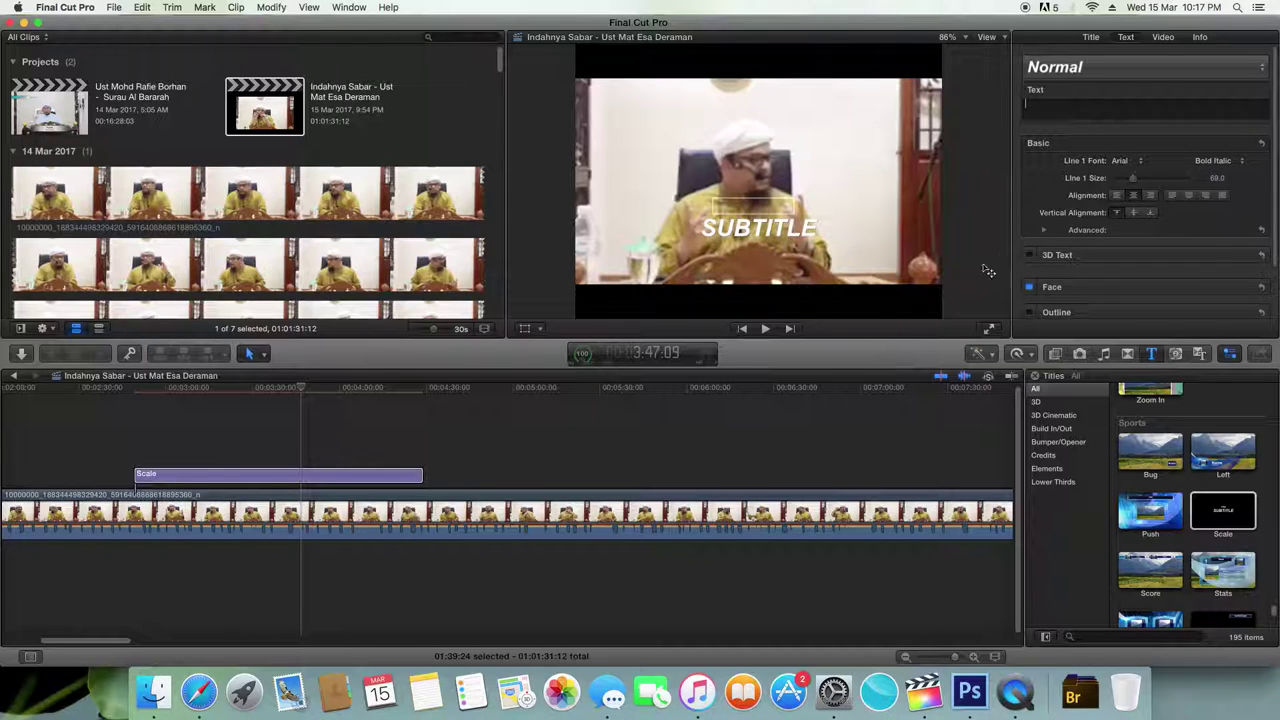
{"action": "left_click", "coordinate": [199, 692]}
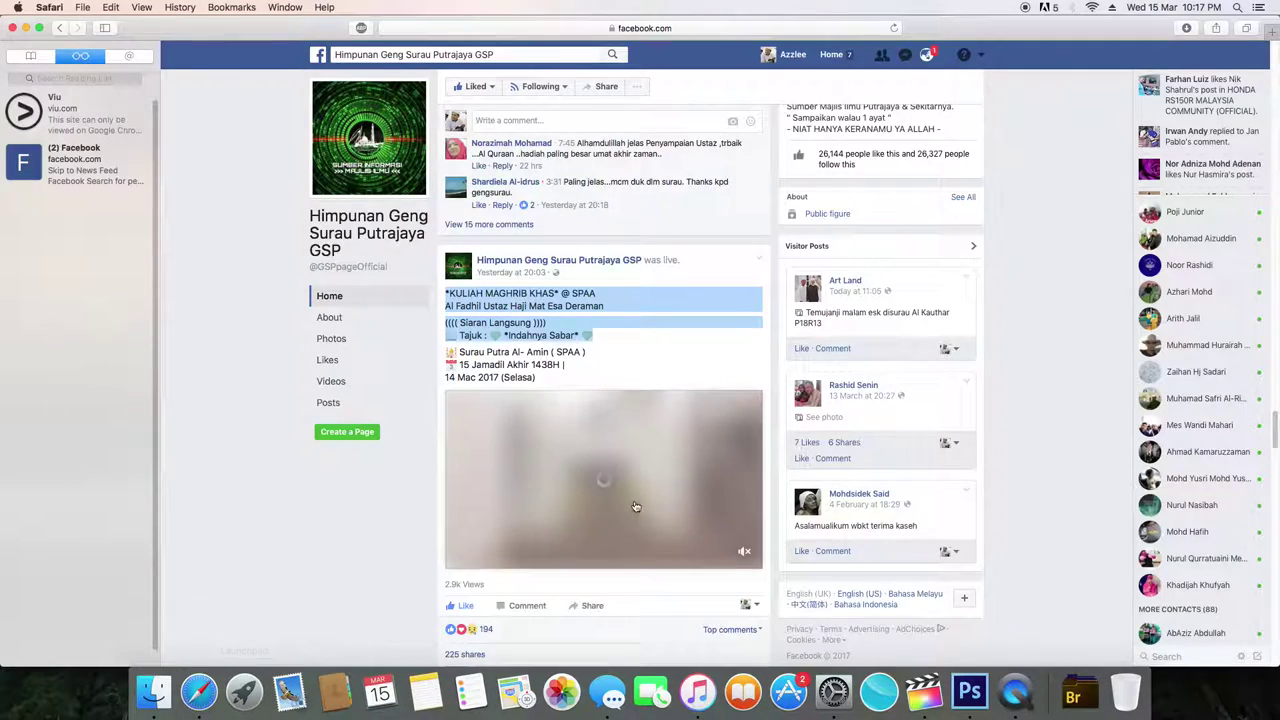
Select and copy just the first two KULIAH MAGHRIB KHAS headline lines of the post
{"action": "left_click", "coordinate": [655, 357]}
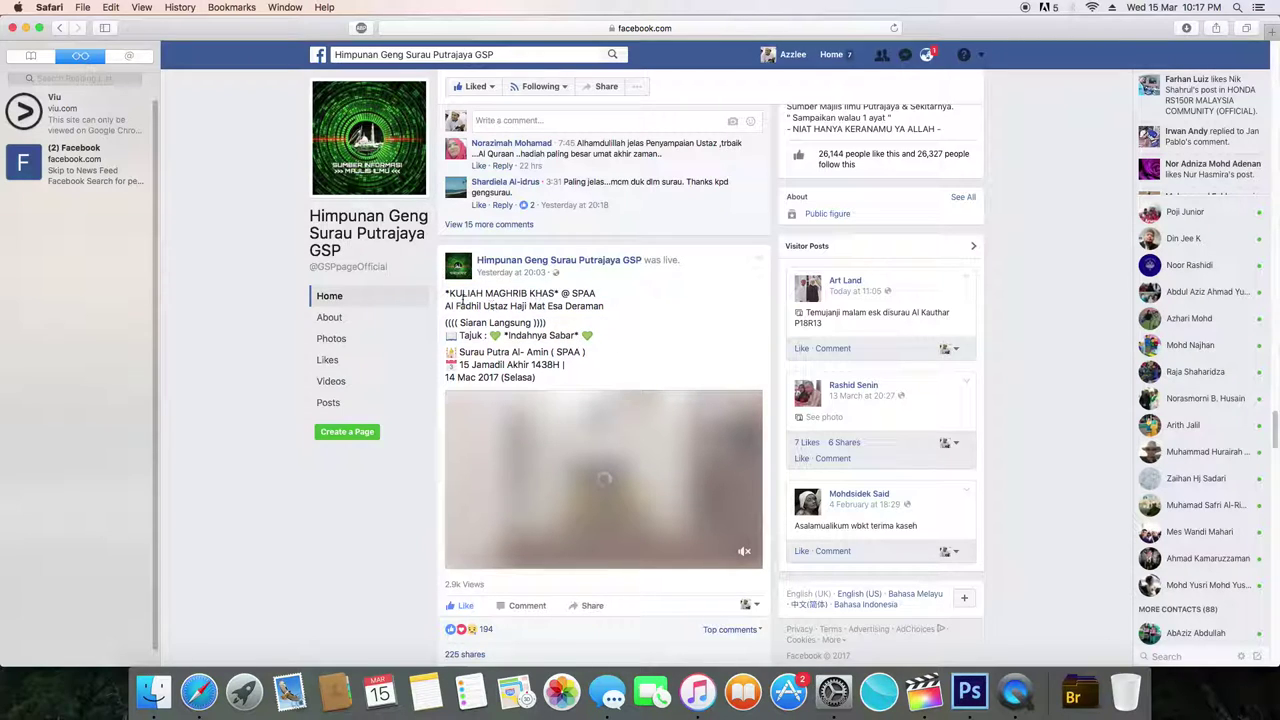
{"action": "mouse_move", "coordinate": [446, 293]}
{"action": "left_mouse_down"}
{"action": "mouse_move", "coordinate": [619, 316]}
{"action": "mouse_move", "coordinate": [607, 307]}
{"action": "left_mouse_up"}
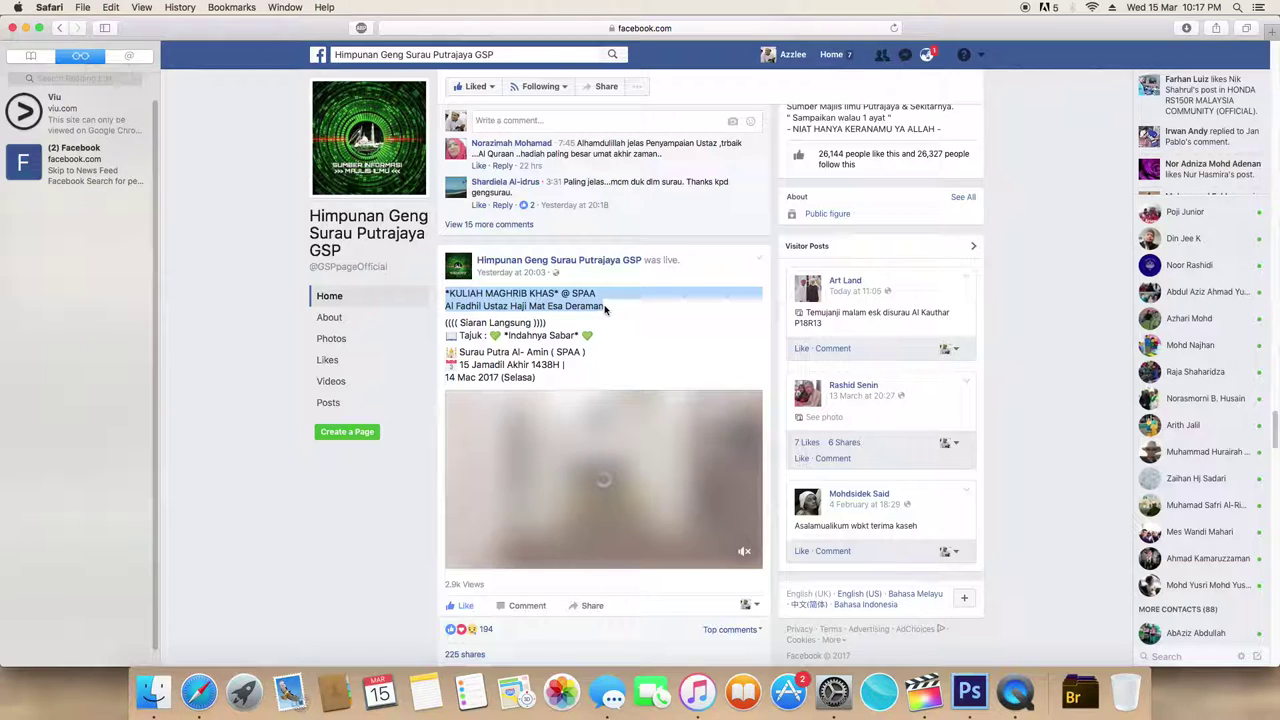
{"action": "right_click", "coordinate": [604, 310]}
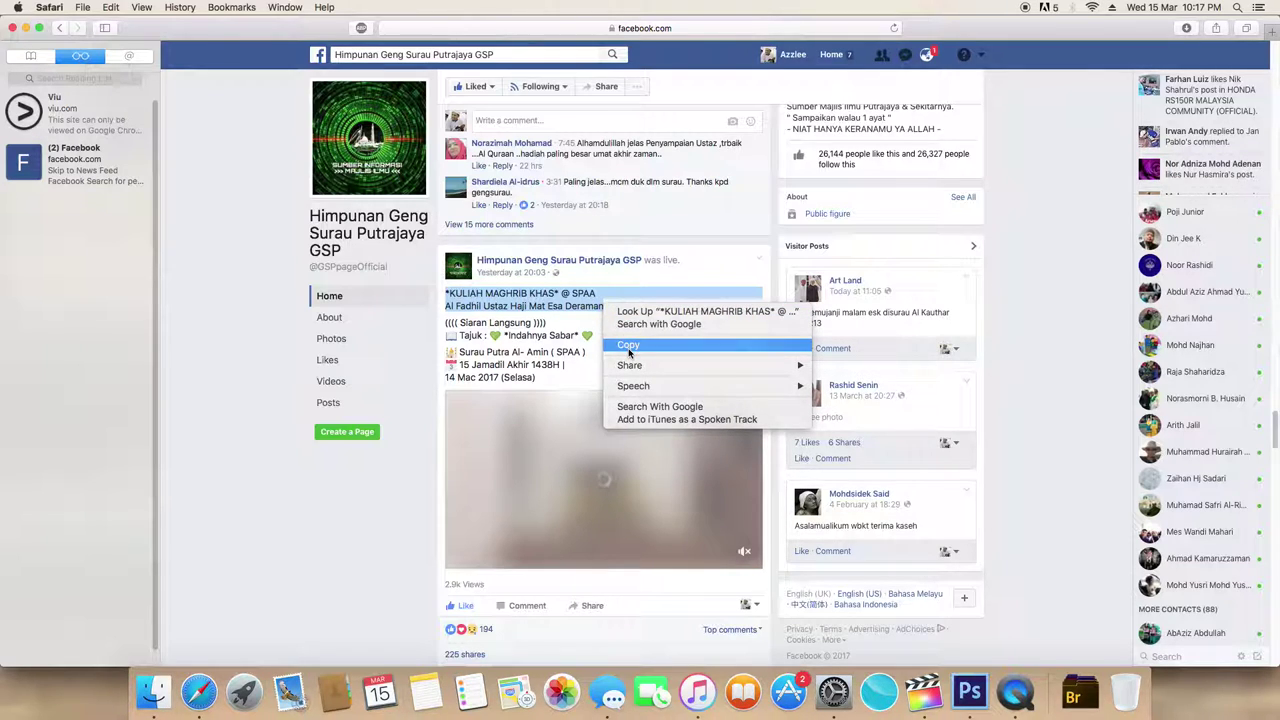
{"action": "left_click", "coordinate": [629, 347]}
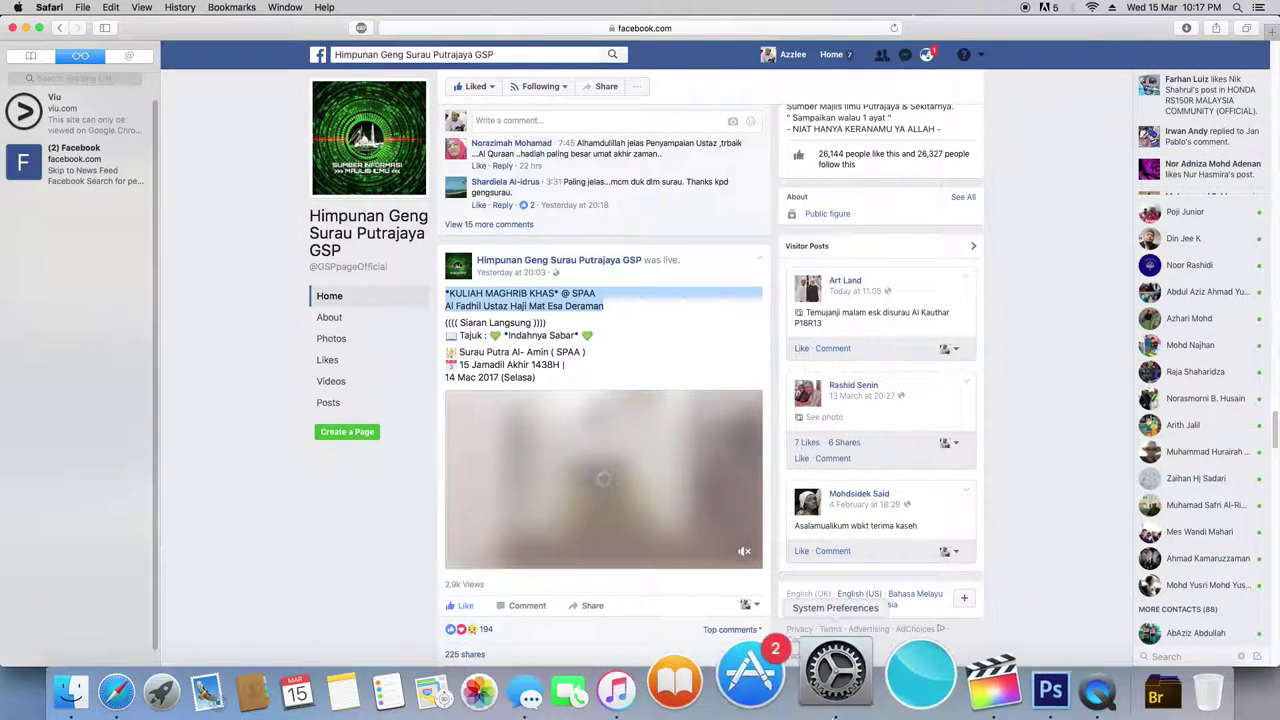
{"action": "left_click", "coordinate": [910, 688]}
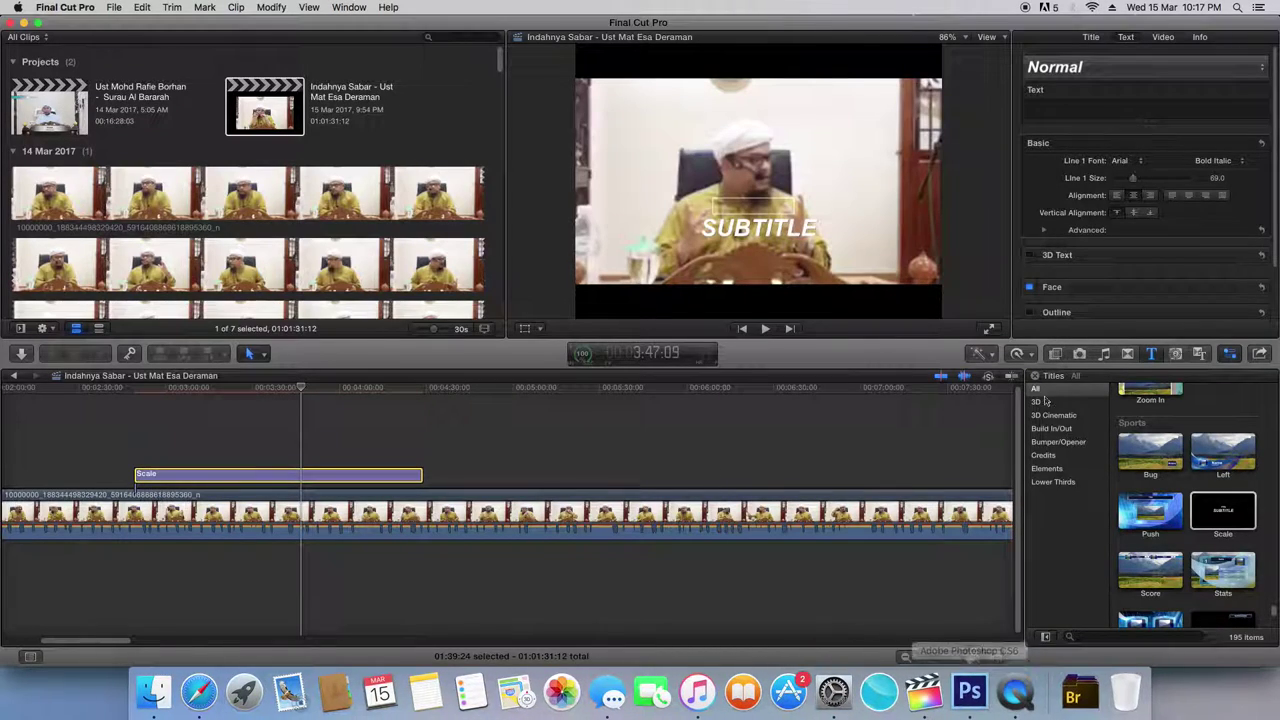
Paste the two-line KULIAH MAGHRIB KHAS heading into the title and reposition it above a lowered SUBTITLE
{"action": "right_click", "coordinate": [1037, 105]}
{"action": "left_click", "coordinate": [1062, 136]}
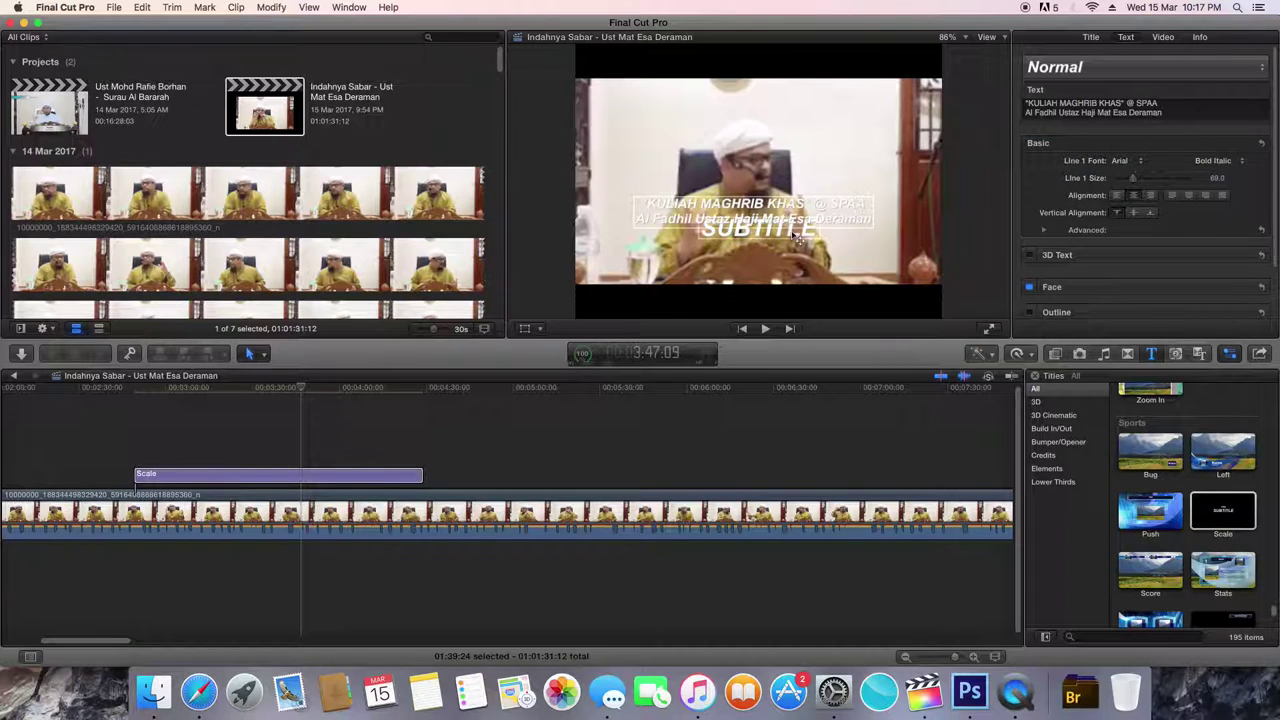
{"action": "left_click", "coordinate": [812, 193]}
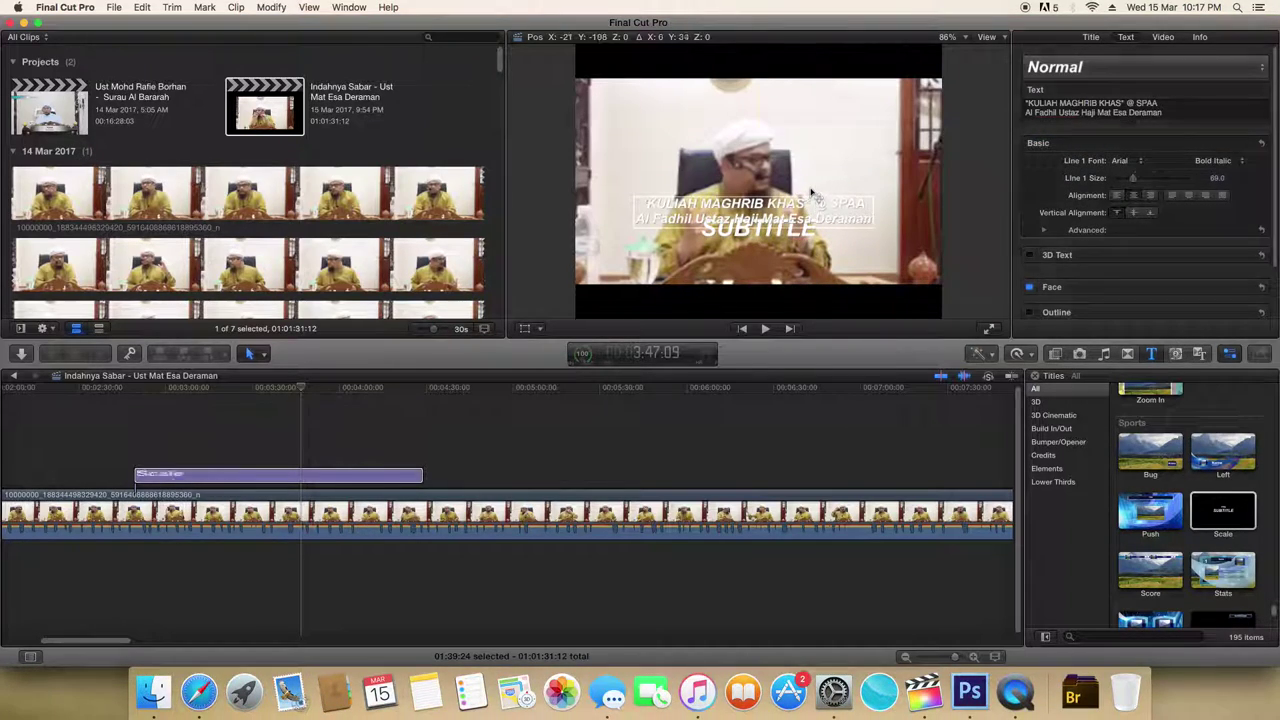
{"action": "left_click_drag", "start_coordinate": [812, 193], "coordinate": [810, 184]}
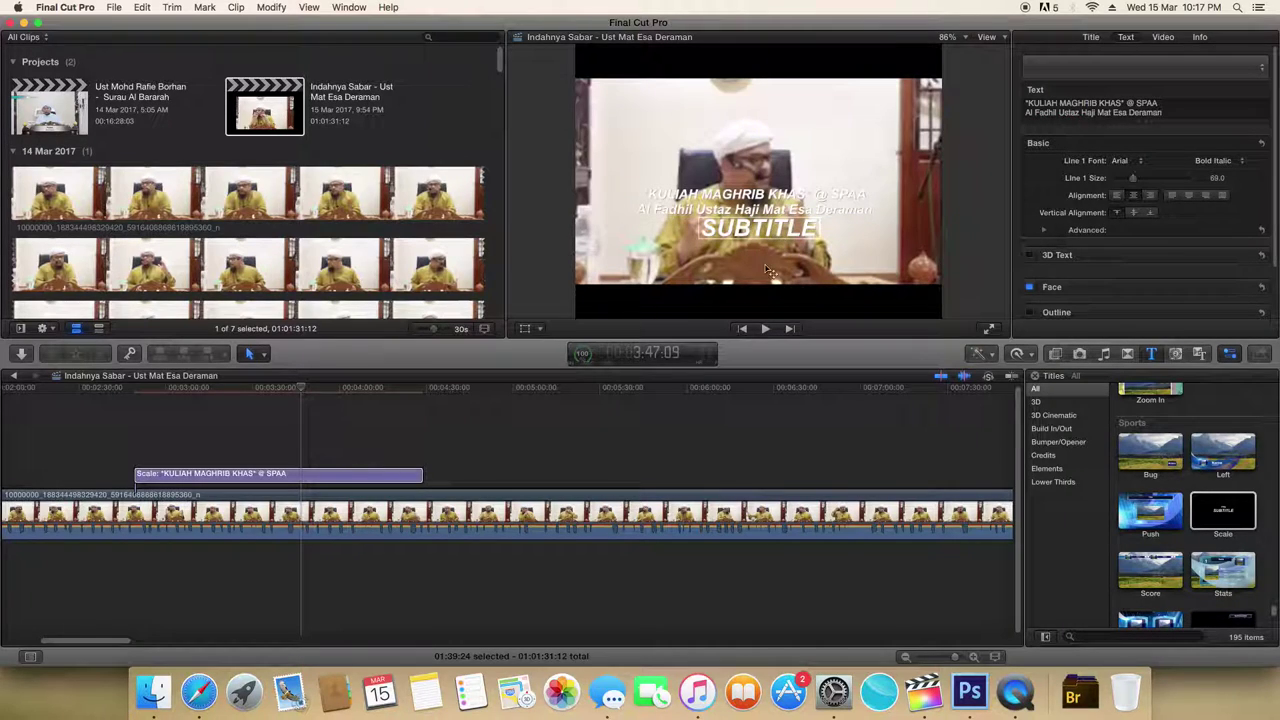
{"action": "left_click_drag", "start_coordinate": [762, 265], "coordinate": [755, 320]}
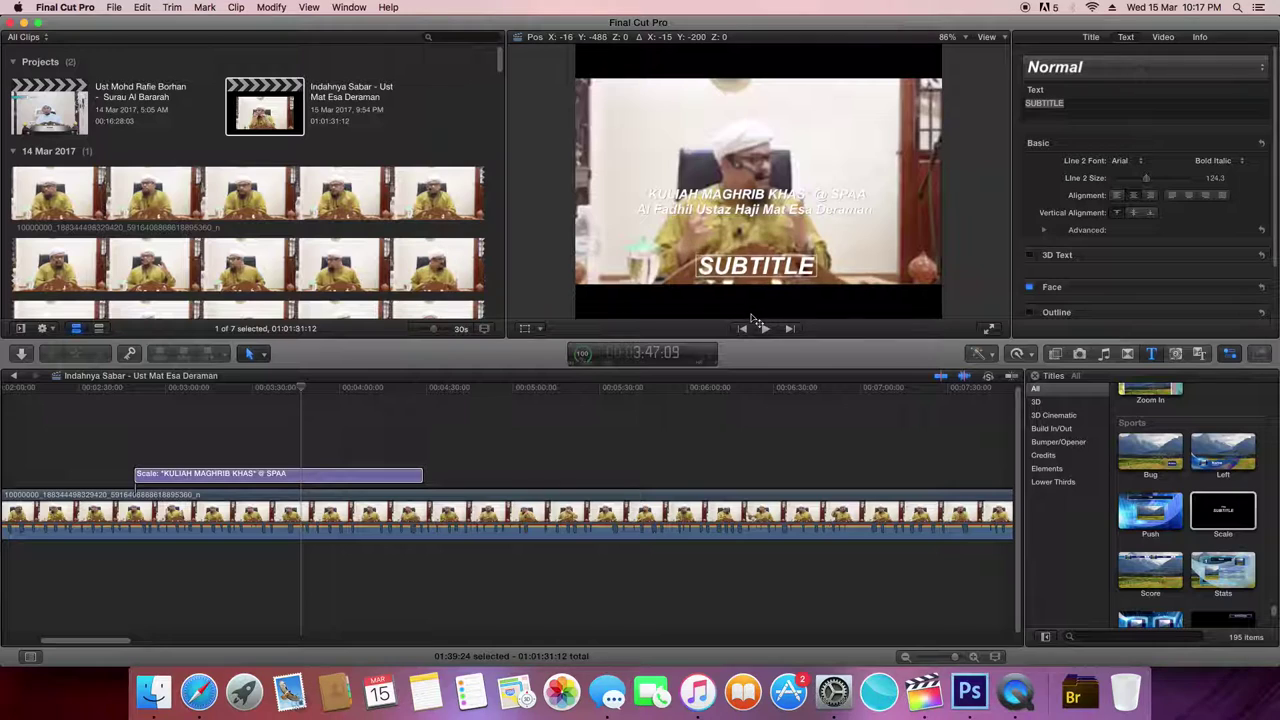
{"action": "left_click_drag", "start_coordinate": [755, 325], "coordinate": [755, 325]}
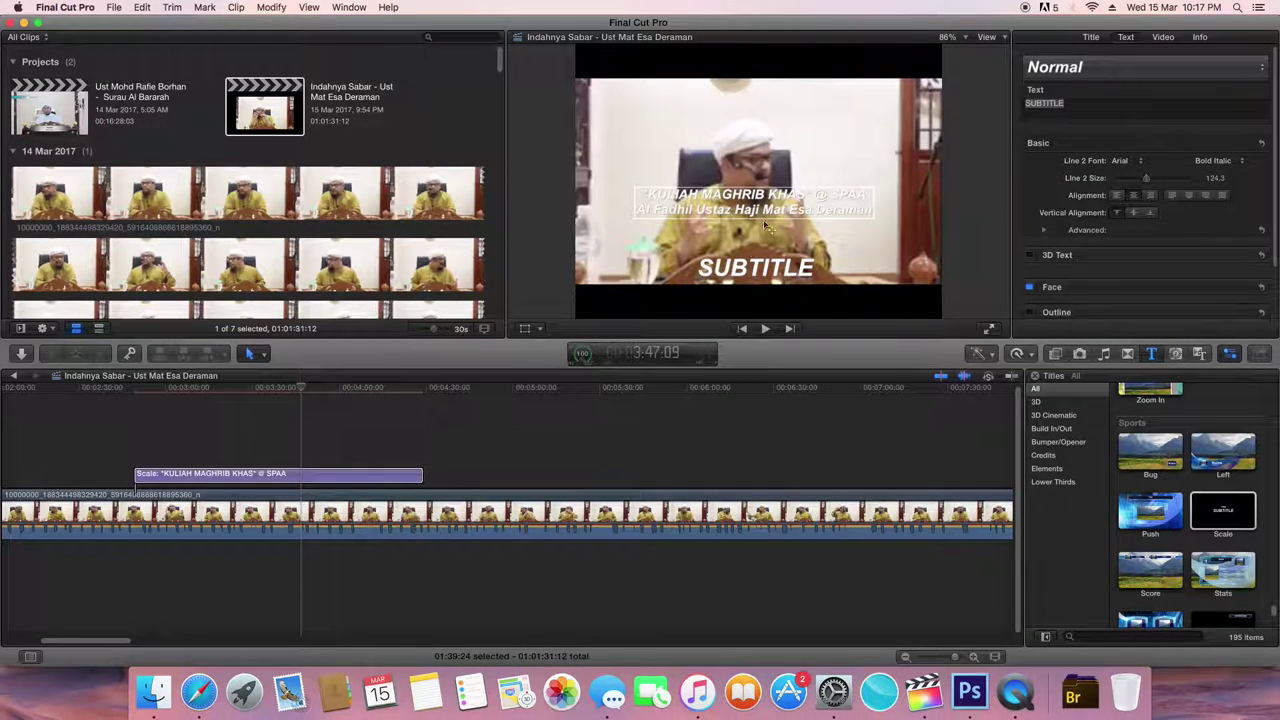
{"action": "left_click_drag", "start_coordinate": [767, 228], "coordinate": [791, 252]}
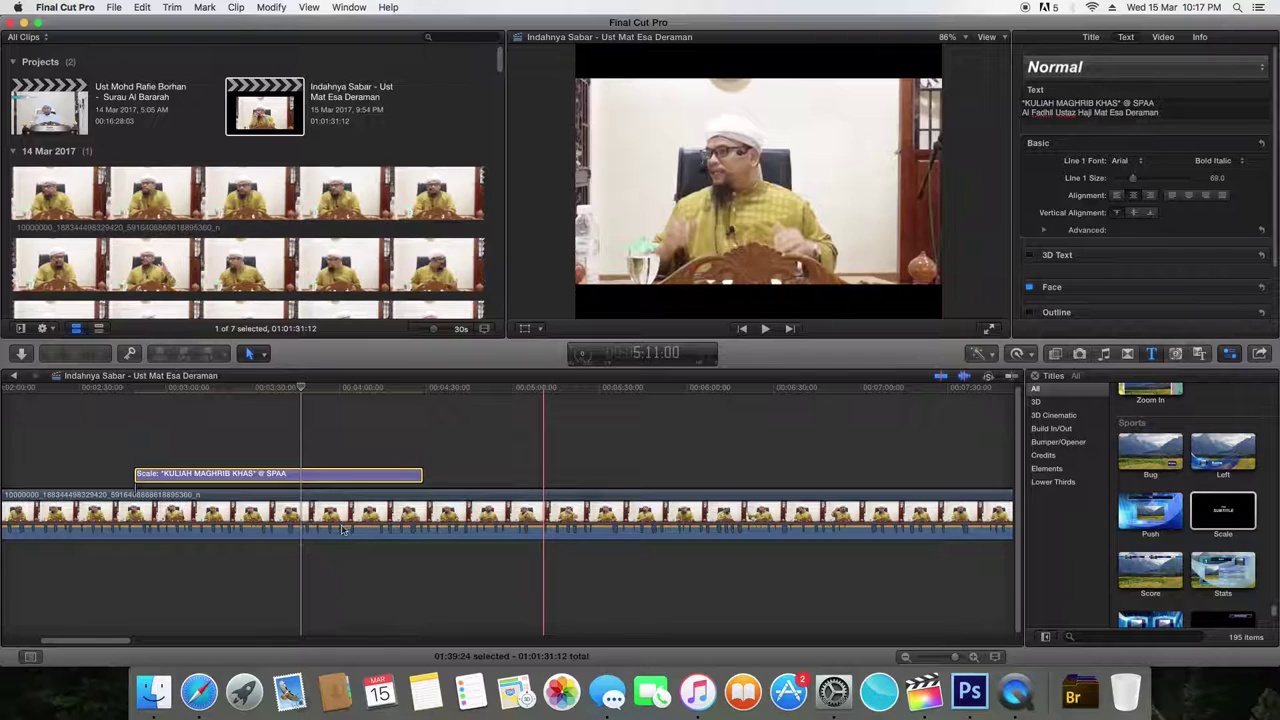
{"action": "left_click", "coordinate": [198, 683]}
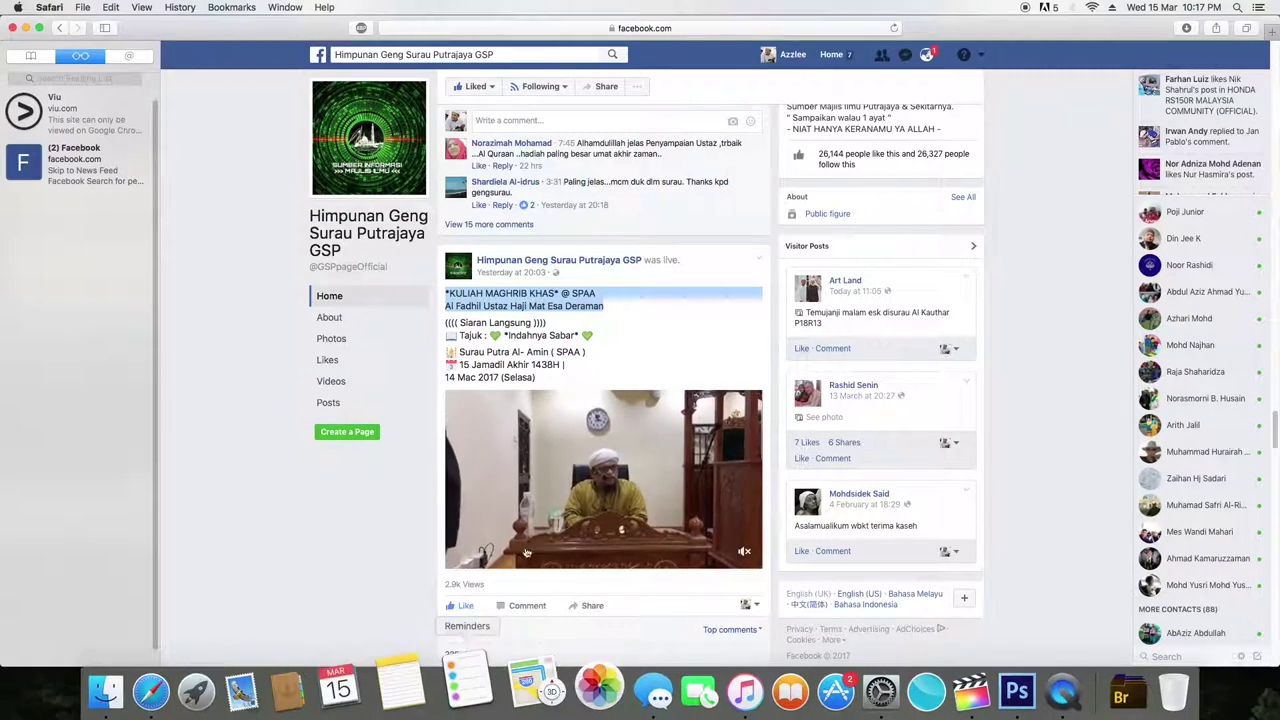
Select and copy the post details from Siaran Langsung through 14 Mac 2017 (Selasa)
{"action": "left_click", "coordinate": [623, 357]}
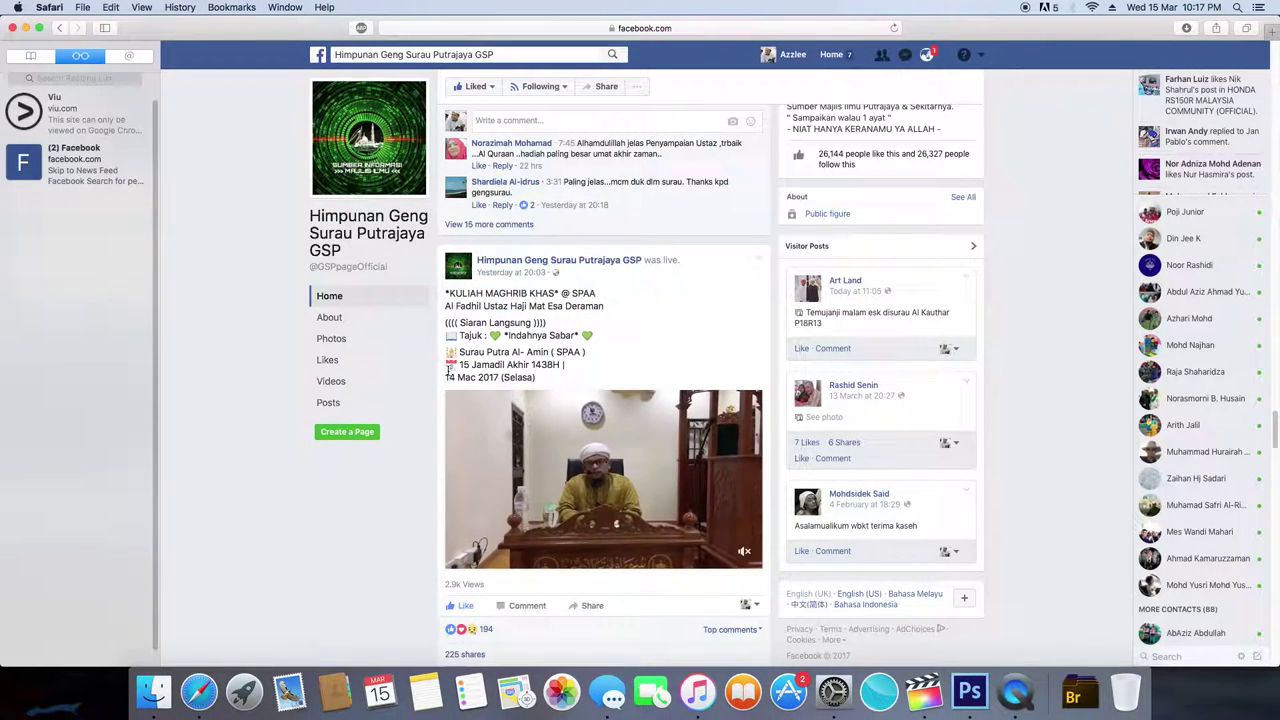
{"action": "left_click_drag", "start_coordinate": [446, 325], "coordinate": [534, 377]}
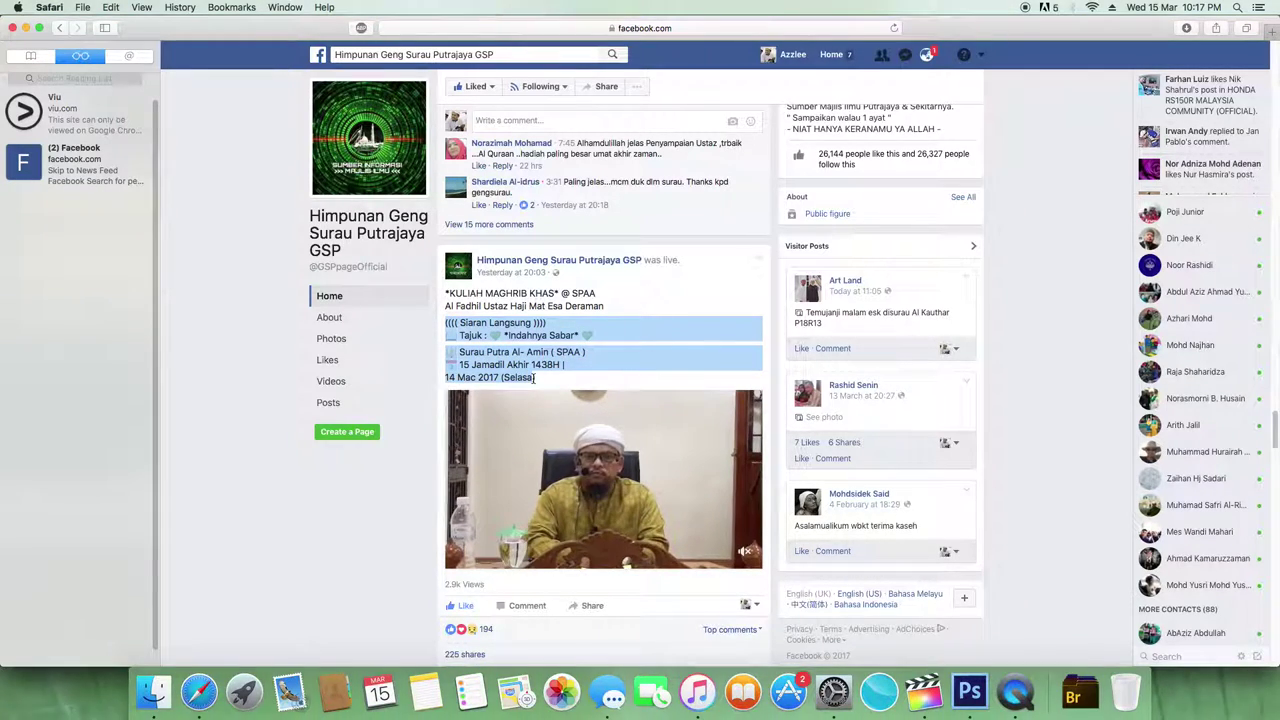
{"action": "right_click", "coordinate": [536, 376]}
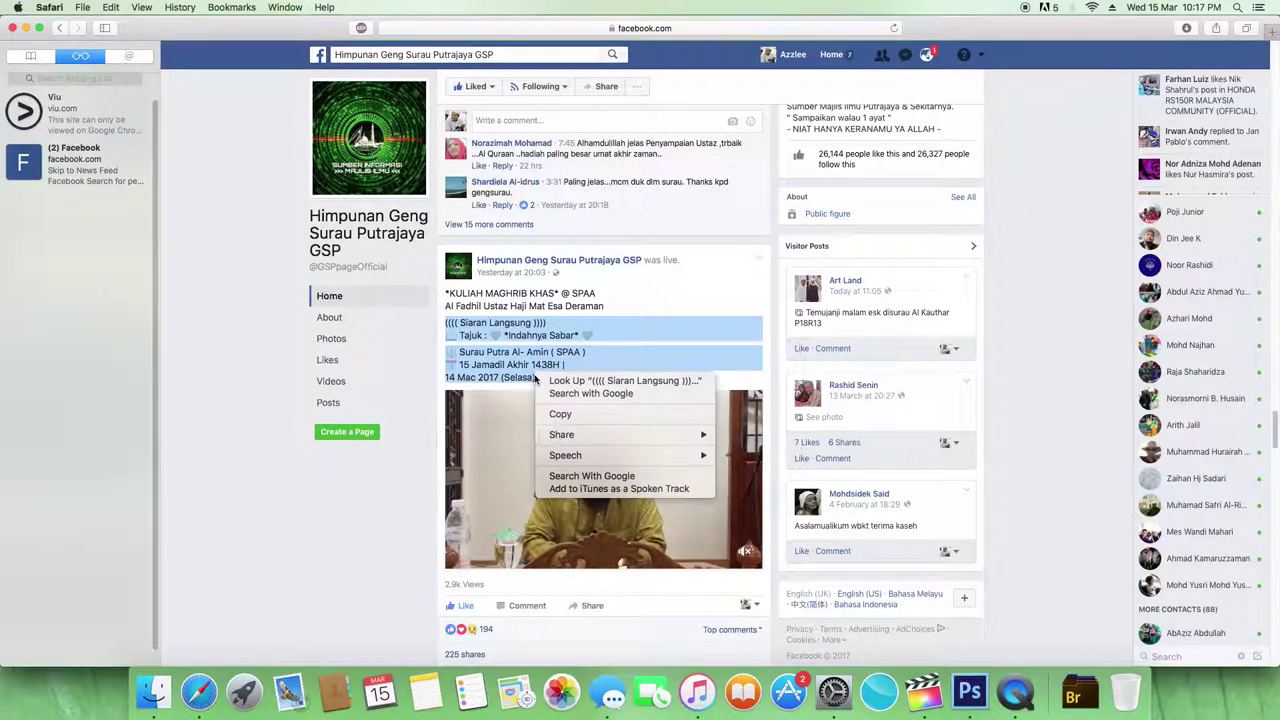
{"action": "left_click", "coordinate": [561, 416]}
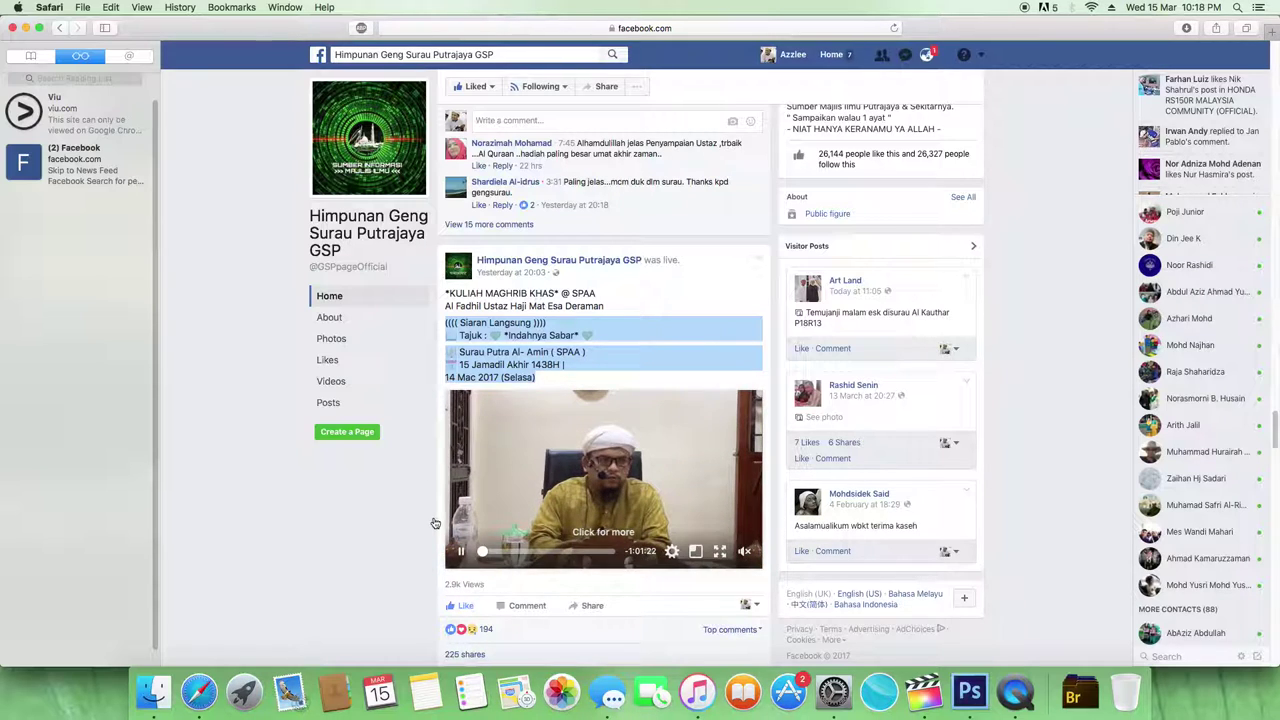
{"action": "left_click", "coordinate": [935, 685]}
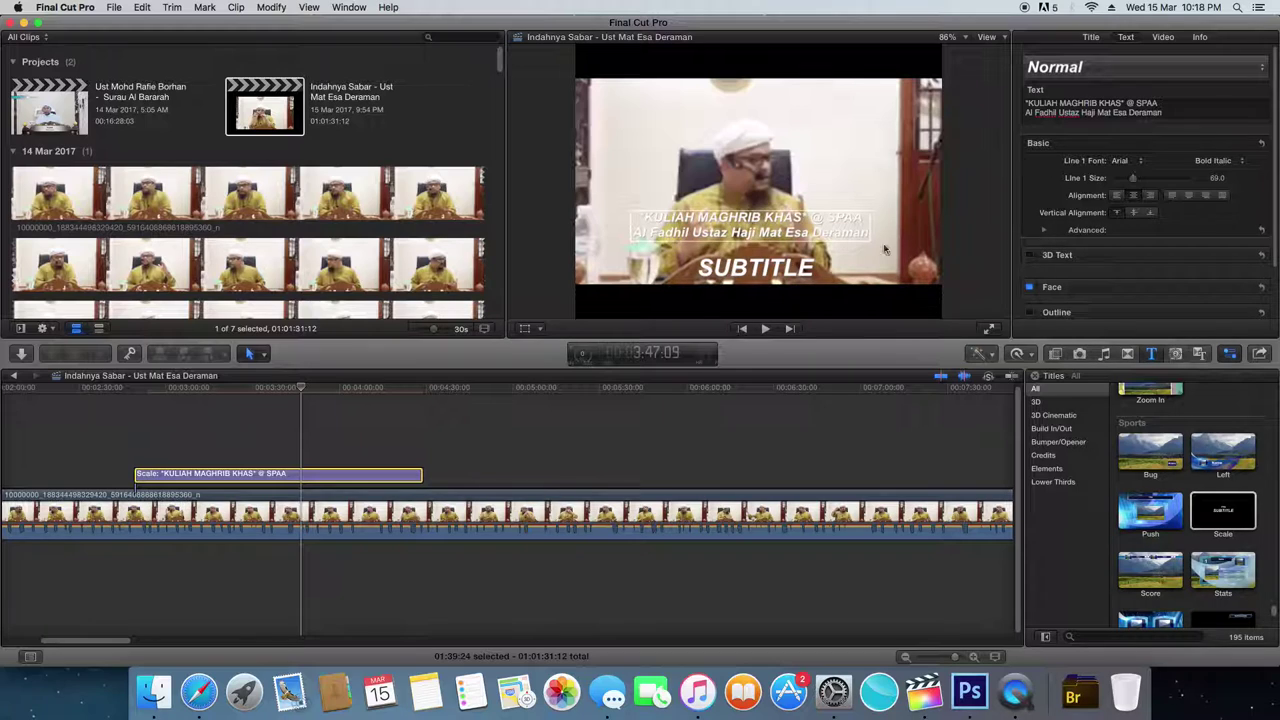
Replace the SUBTITLE placeholder with the pasted Siaran Langsung details, including Tajuk: Indahnya Sabar
{"action": "double_click", "coordinate": [785, 272]}
{"action": "left_click", "coordinate": [1083, 105]}
{"action": "key", "text": "BackSpace"}
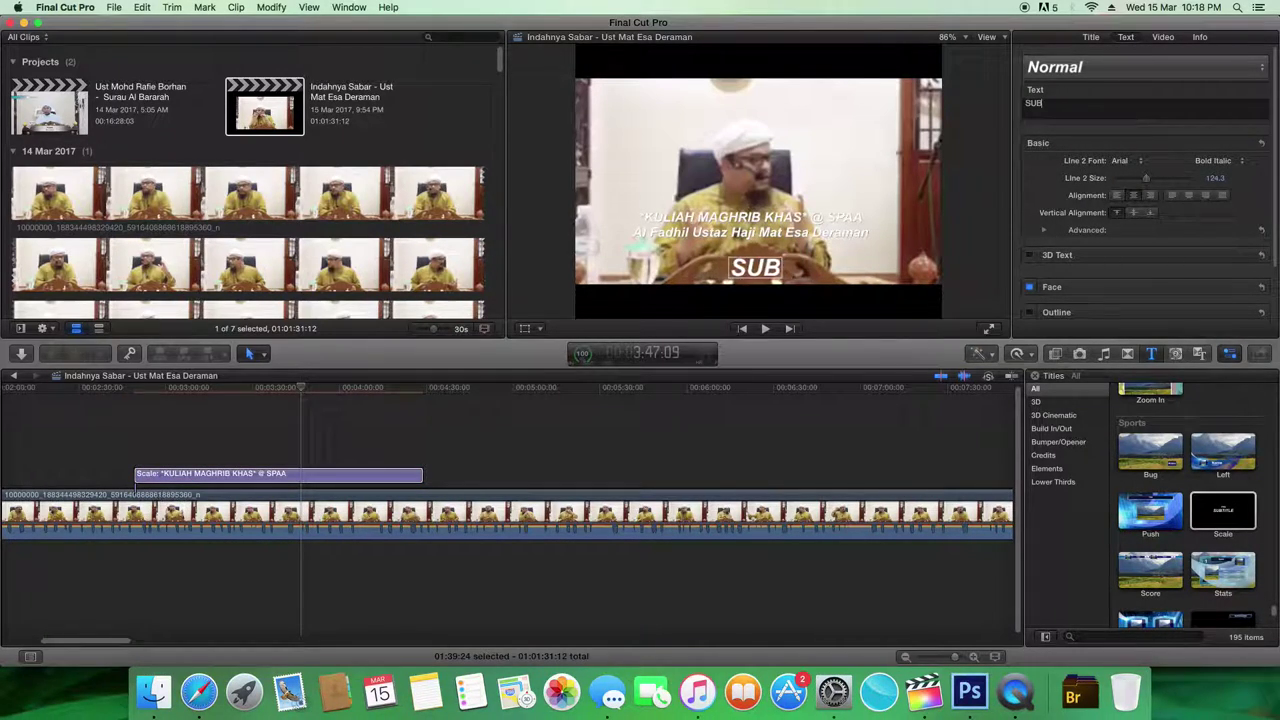
{"action": "right_click", "coordinate": [1040, 108]}
{"action": "left_click", "coordinate": [1062, 142]}
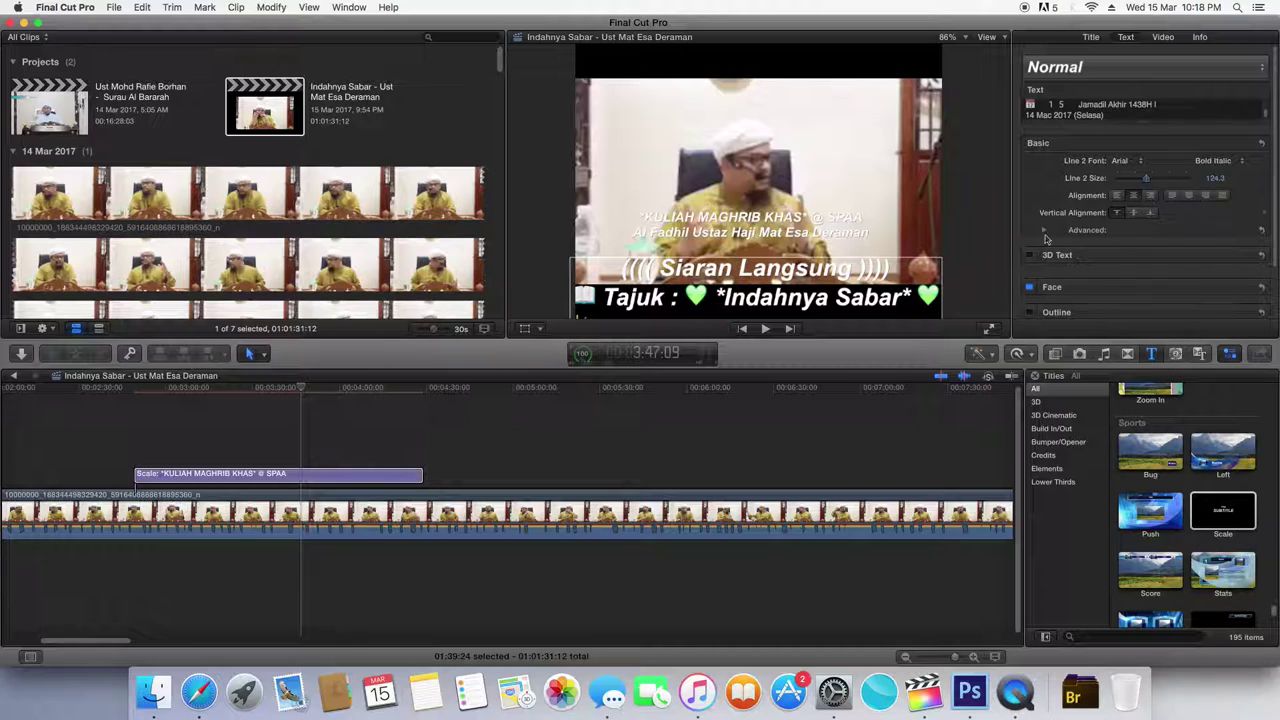
Reduce the Line 2 size to 52 and move the detail block up toward the heading
{"action": "left_click_drag", "start_coordinate": [820, 262], "coordinate": [832, 209]}
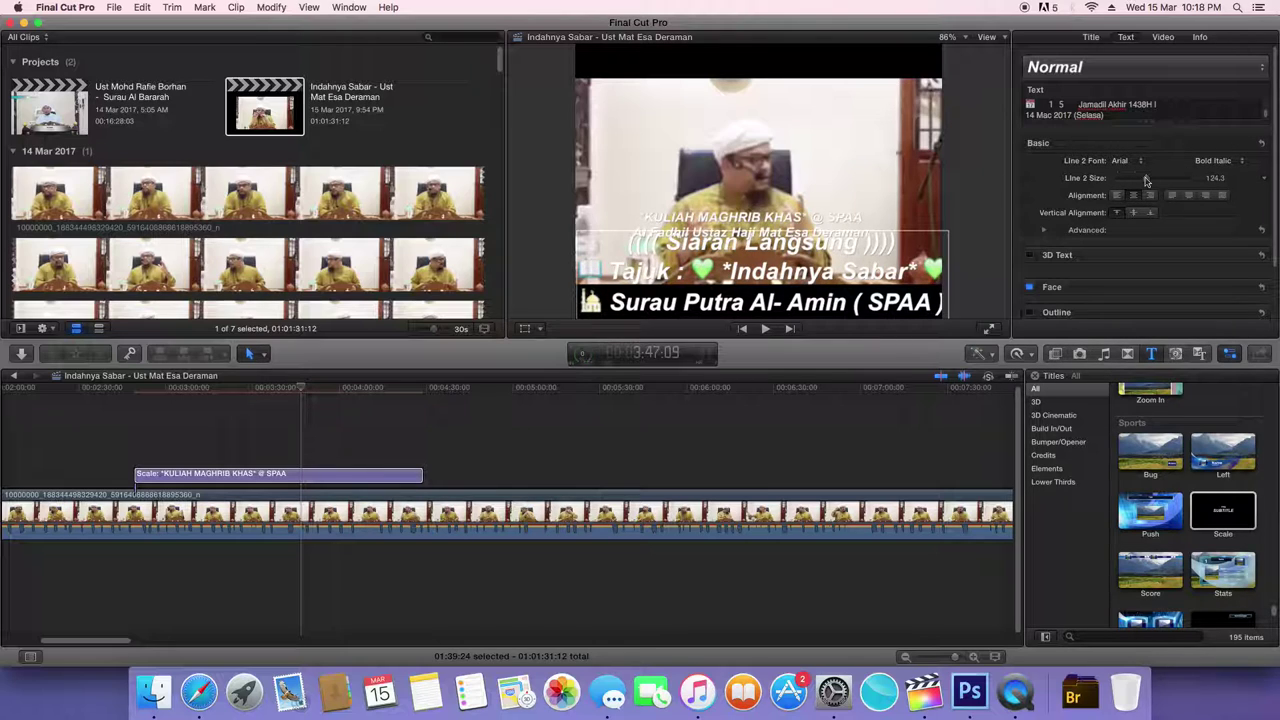
{"action": "left_click_drag", "start_coordinate": [1147, 181], "coordinate": [1131, 183]}
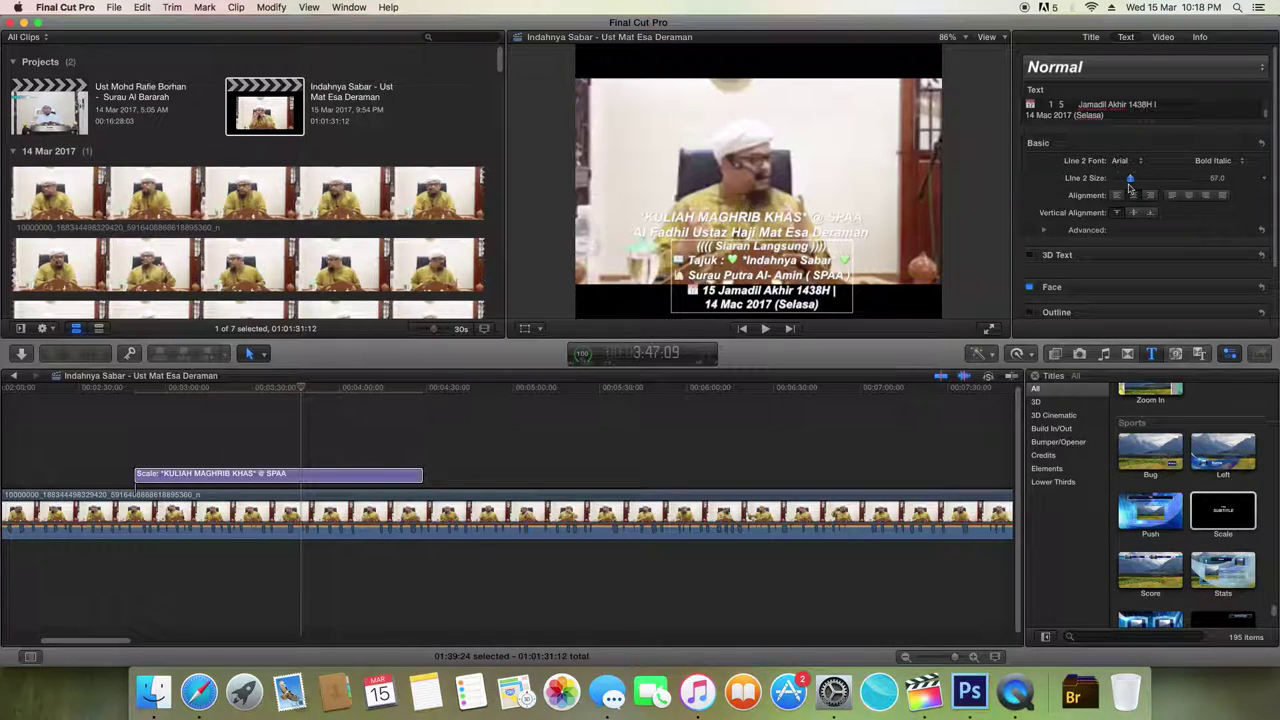
{"action": "left_click_drag", "start_coordinate": [1131, 188], "coordinate": [1129, 188]}
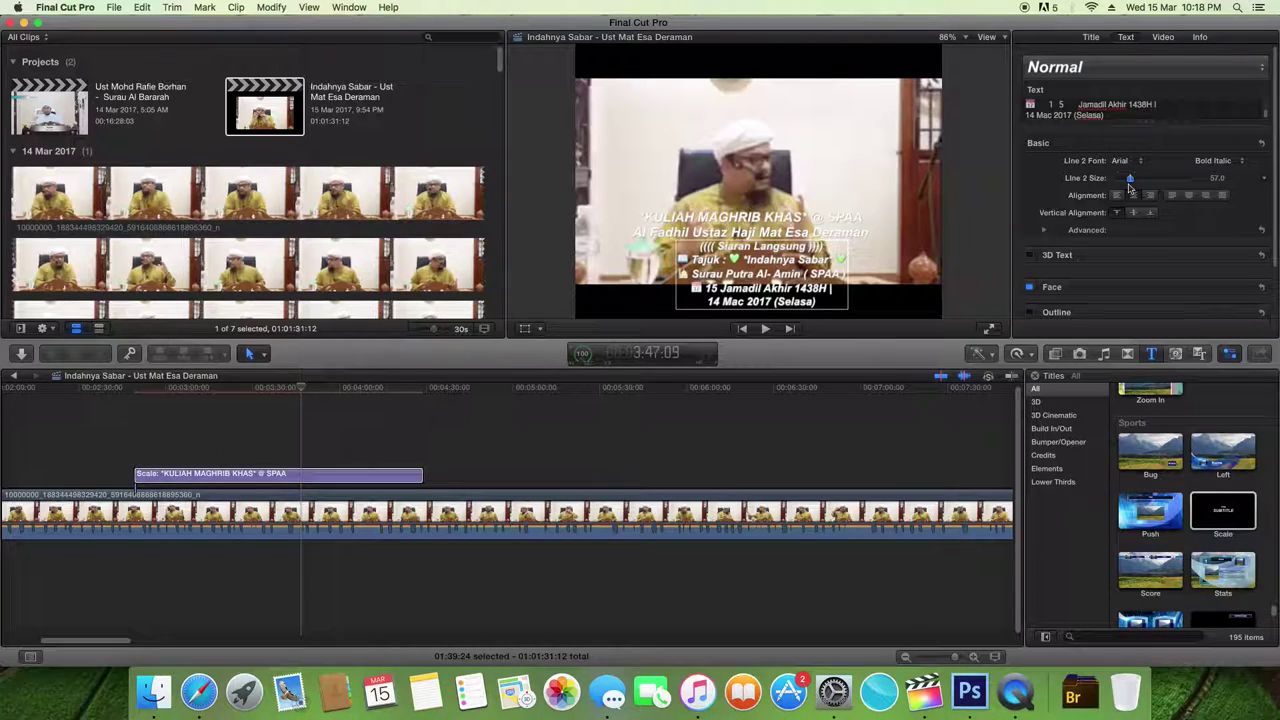
{"action": "left_click_drag", "start_coordinate": [1130, 188], "coordinate": [1128, 188]}
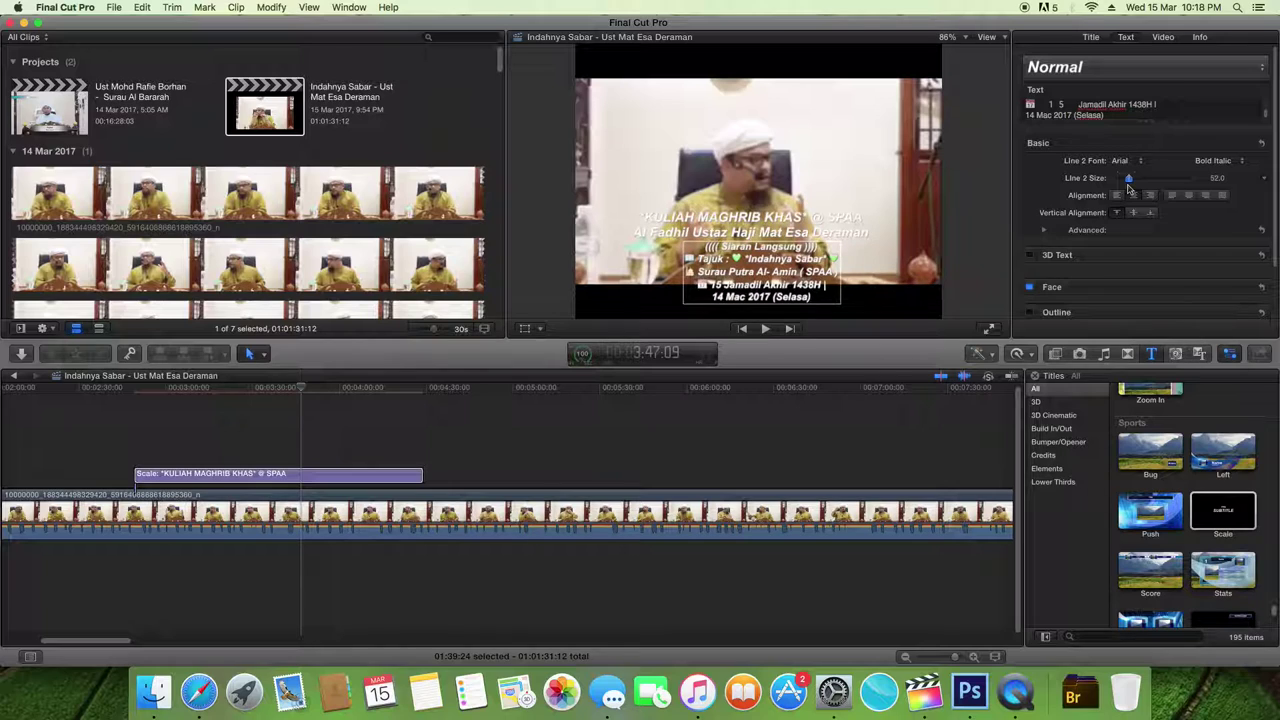
{"action": "left_click_drag", "start_coordinate": [762, 275], "coordinate": [770, 160]}
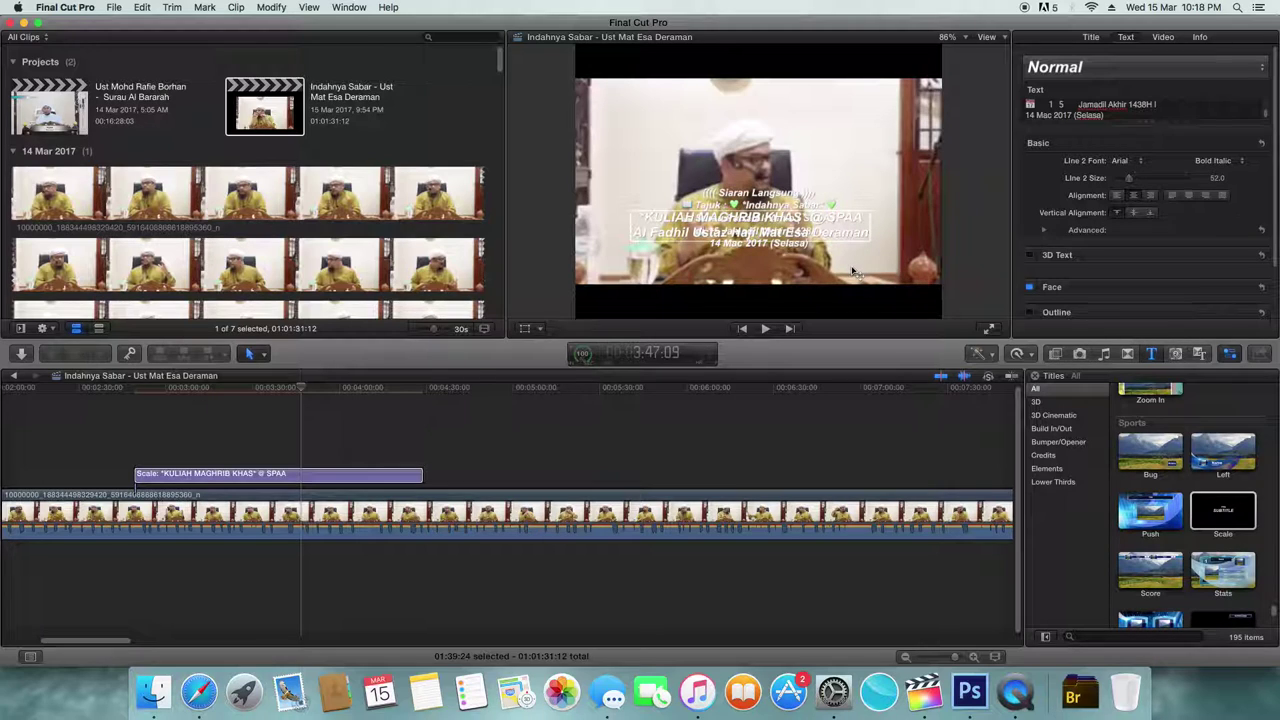
Move the KULIAH MAGHRIB KHAS headline down and place the Siaran Langsung detail lines above it
{"action": "left_click_drag", "start_coordinate": [860, 261], "coordinate": [848, 323]}
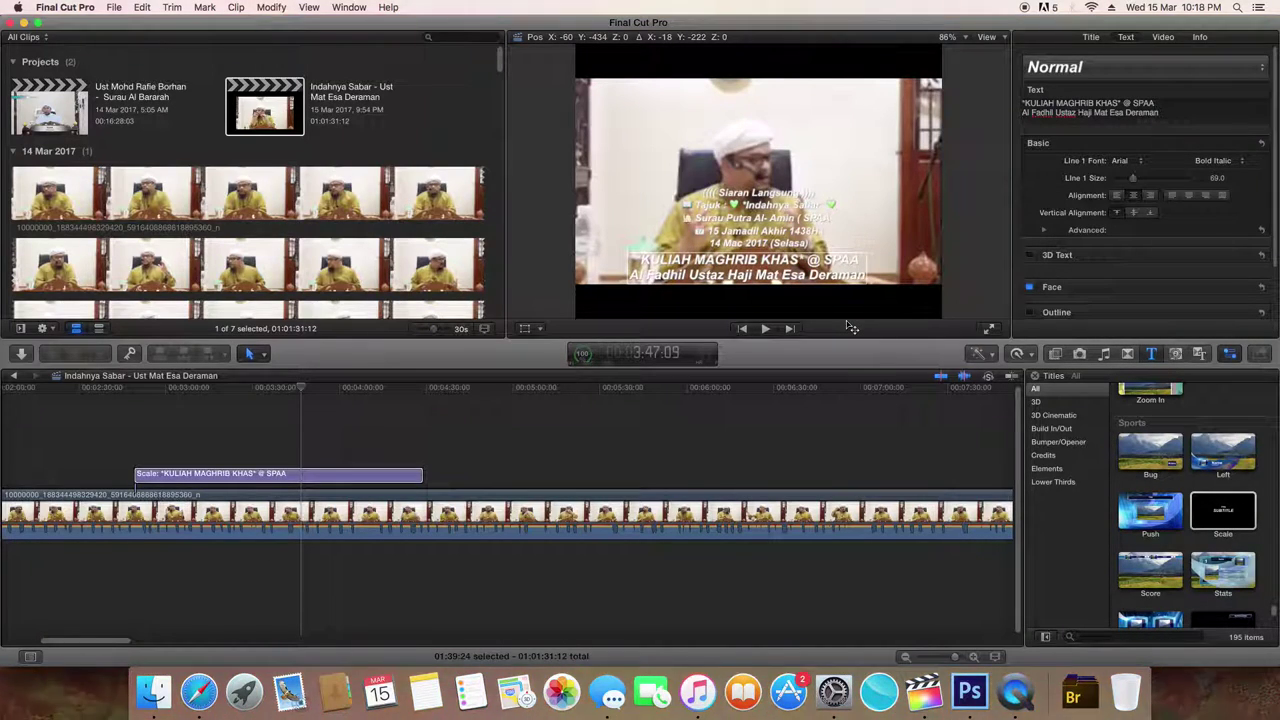
{"action": "left_click", "coordinate": [812, 248]}
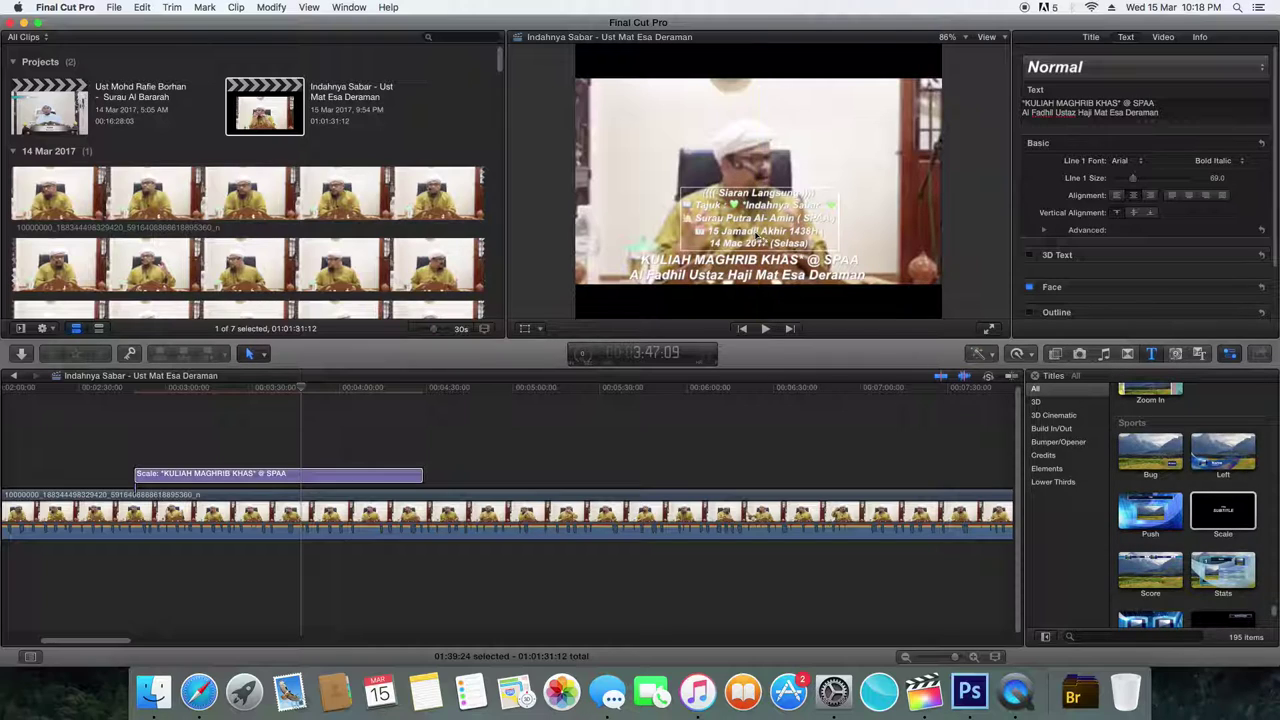
{"action": "left_click", "coordinate": [783, 216]}
{"action": "left_click_drag", "start_coordinate": [783, 216], "coordinate": [780, 222]}
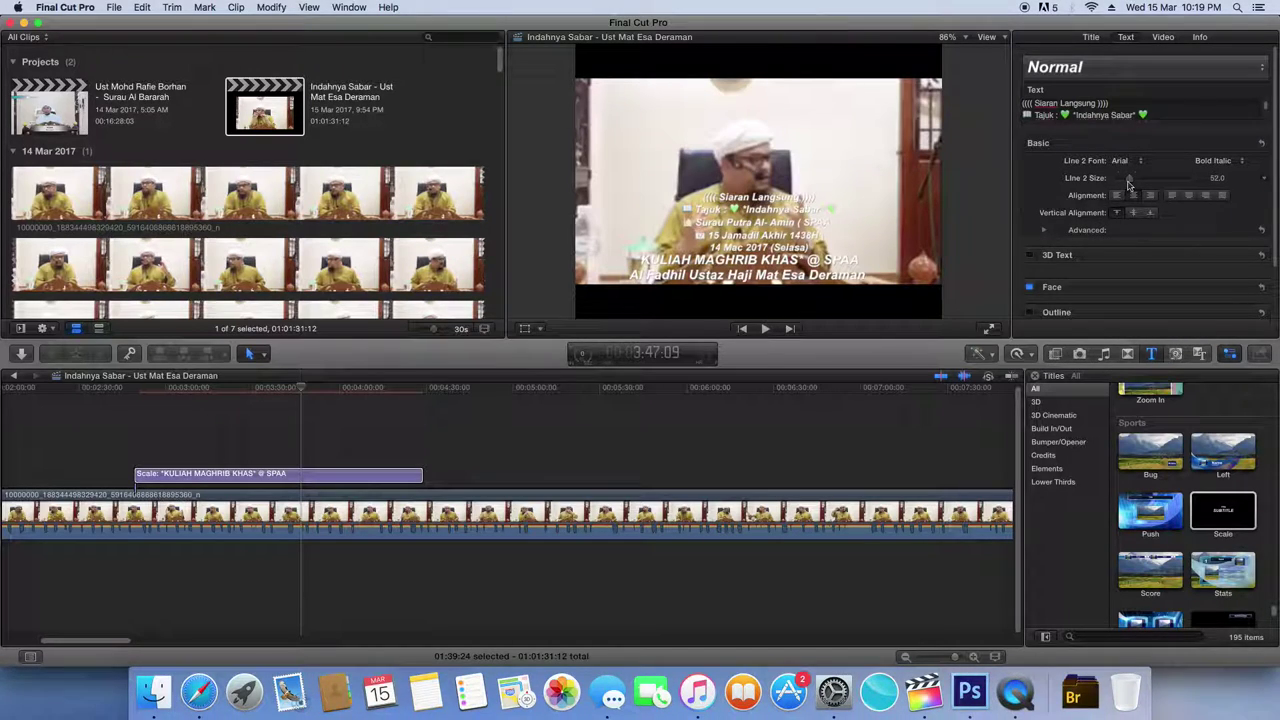
Set the detail lines to size 48 and the headline to size 64
{"action": "left_click_drag", "start_coordinate": [1129, 183], "coordinate": [1128, 183]}
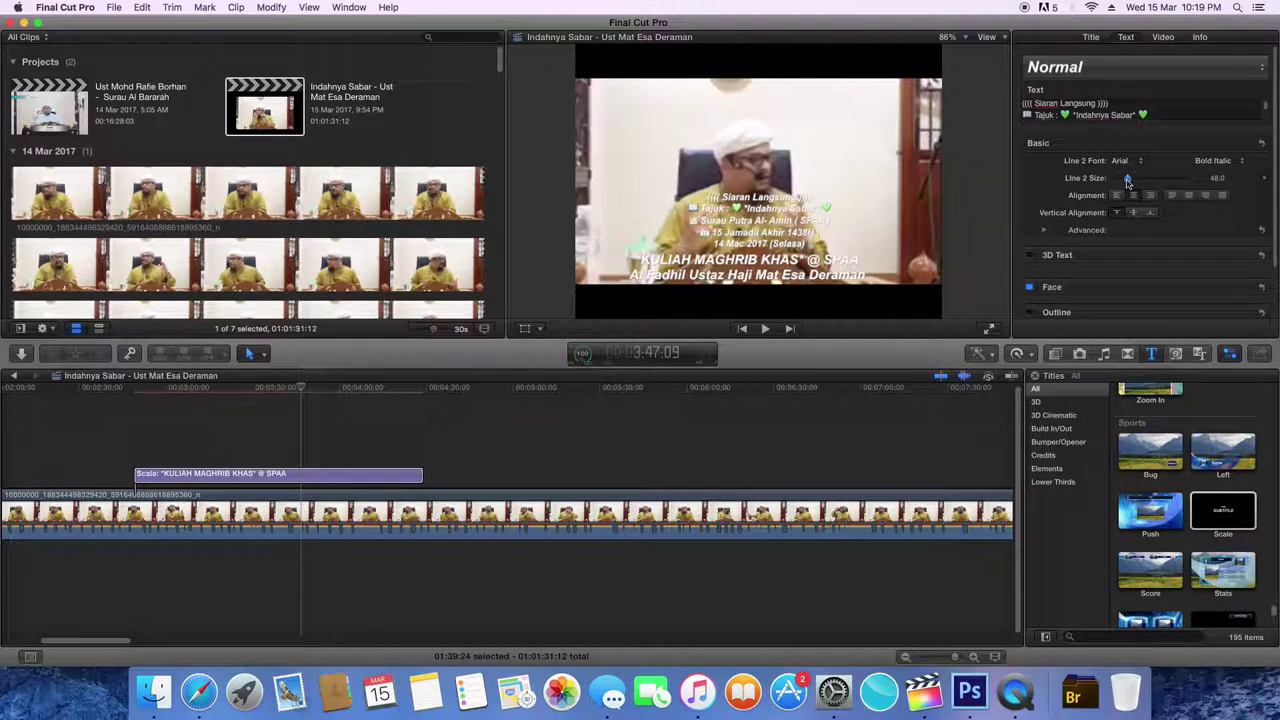
{"action": "left_click", "coordinate": [843, 280]}
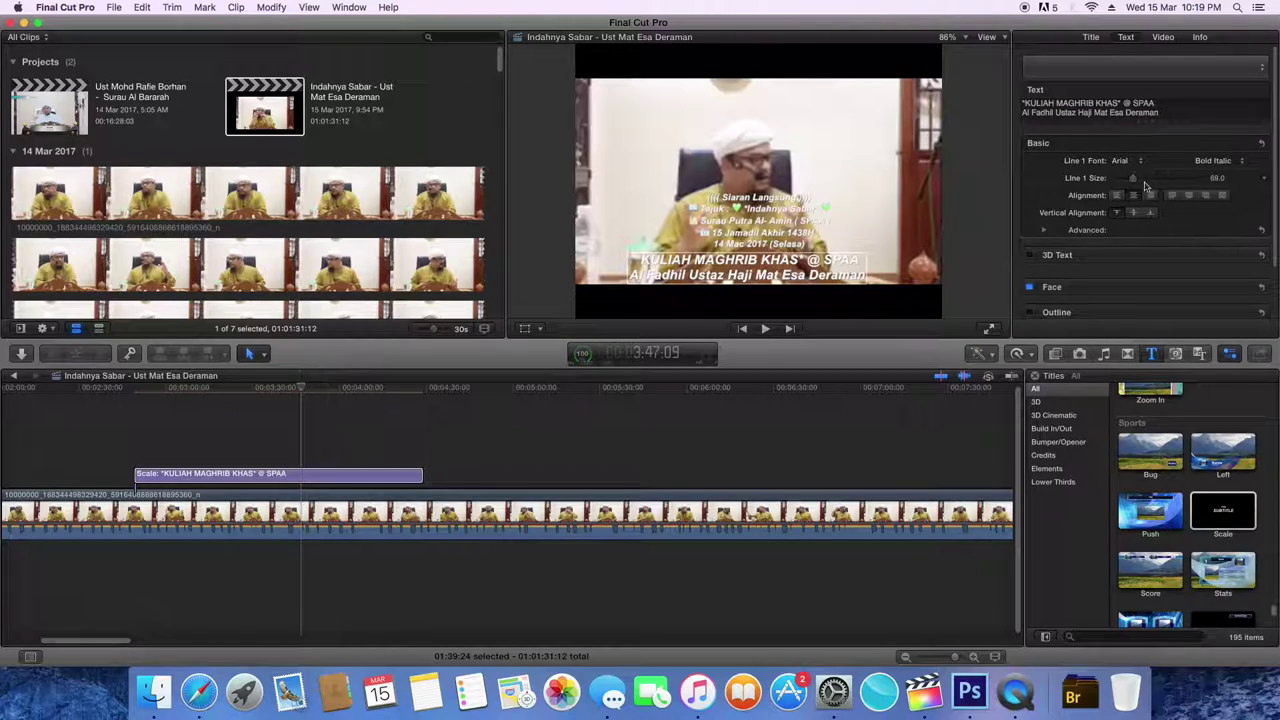
{"action": "left_click_drag", "start_coordinate": [1133, 180], "coordinate": [1131, 179]}
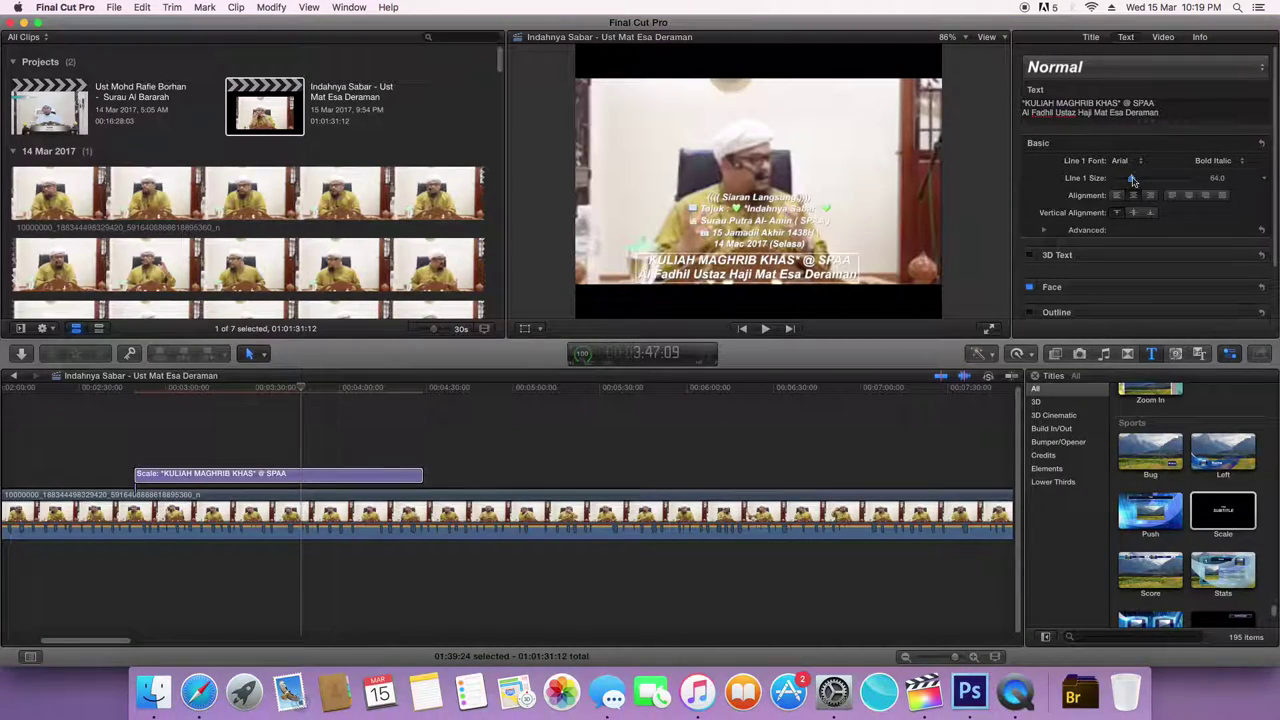
Nudge the KULIAH MAGHRIB KHAS headline slightly in the Viewer
{"action": "left_click", "coordinate": [777, 270]}
{"action": "left_click_drag", "start_coordinate": [777, 270], "coordinate": [777, 272]}
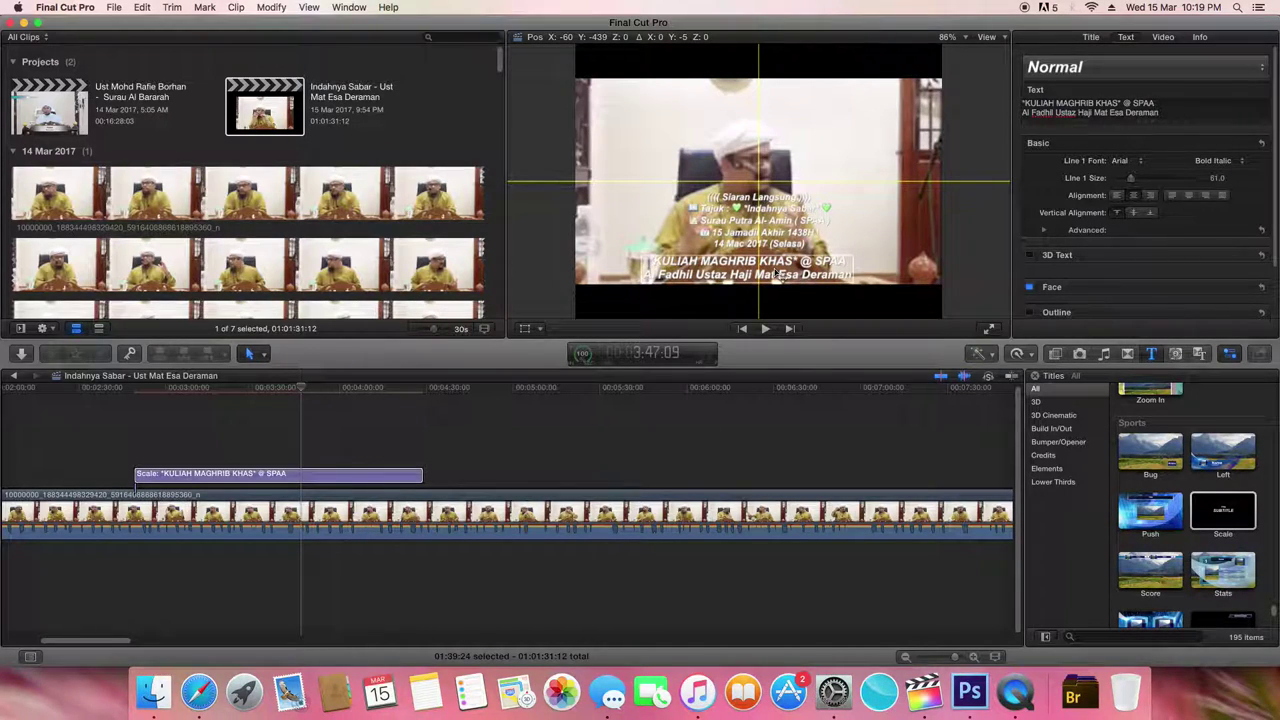
{"action": "left_click_drag", "start_coordinate": [777, 274], "coordinate": [777, 274]}
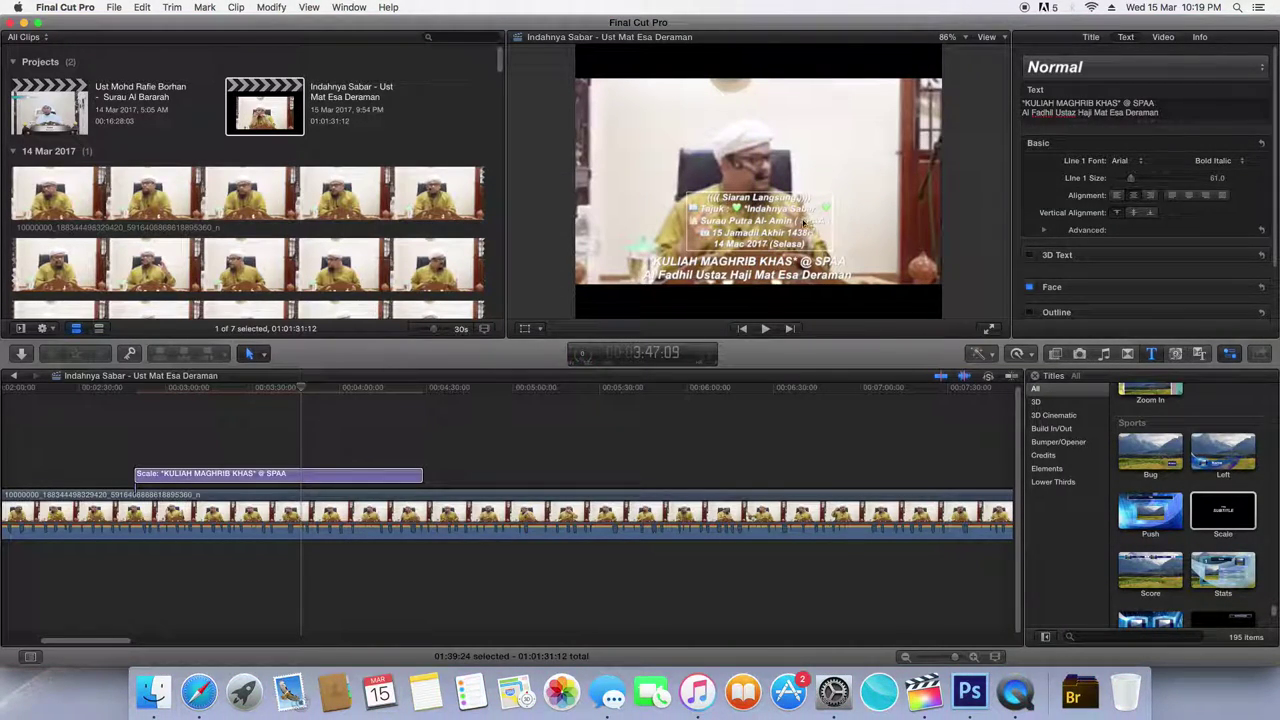
Drag the Siaran Langsung detail lines above the headline, ending near X -35, Y -131
{"action": "left_click_drag", "start_coordinate": [845, 218], "coordinate": [915, 212]}
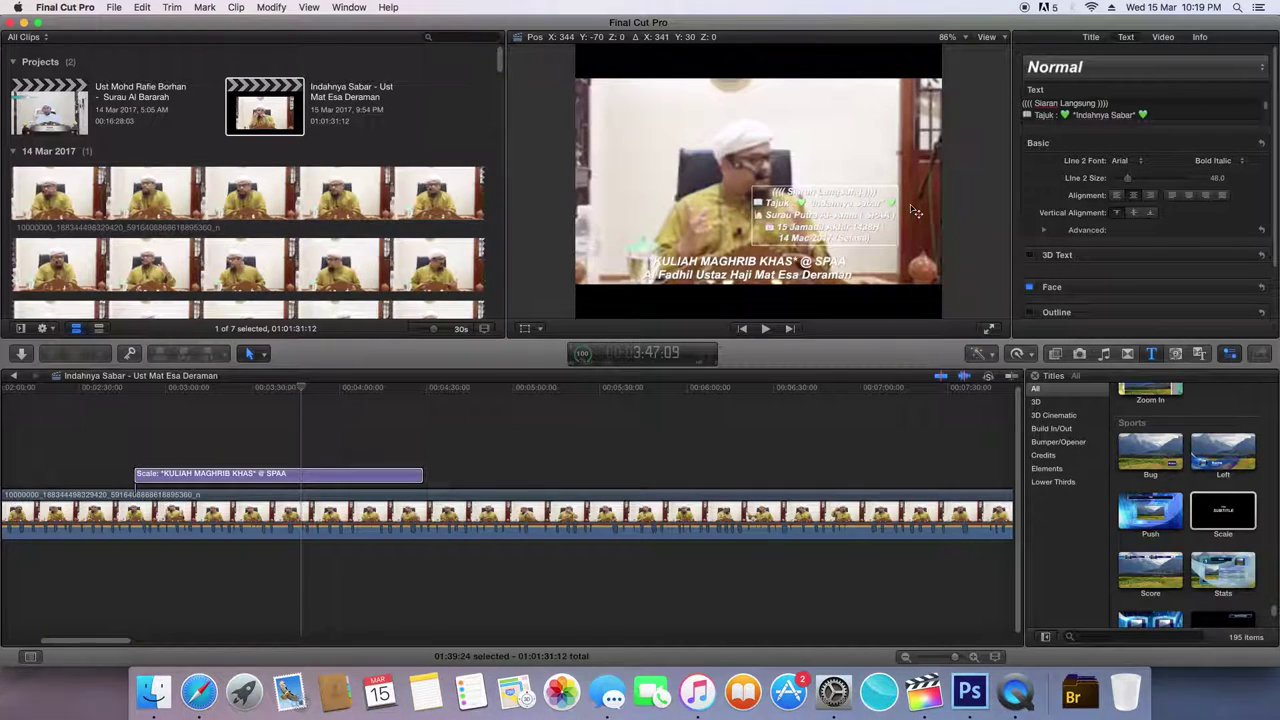
{"action": "mouse_move", "coordinate": [915, 212]}
{"action": "left_mouse_down"}
{"action": "mouse_move", "coordinate": [734, 232]}
{"action": "mouse_move", "coordinate": [755, 238]}
{"action": "left_mouse_up"}
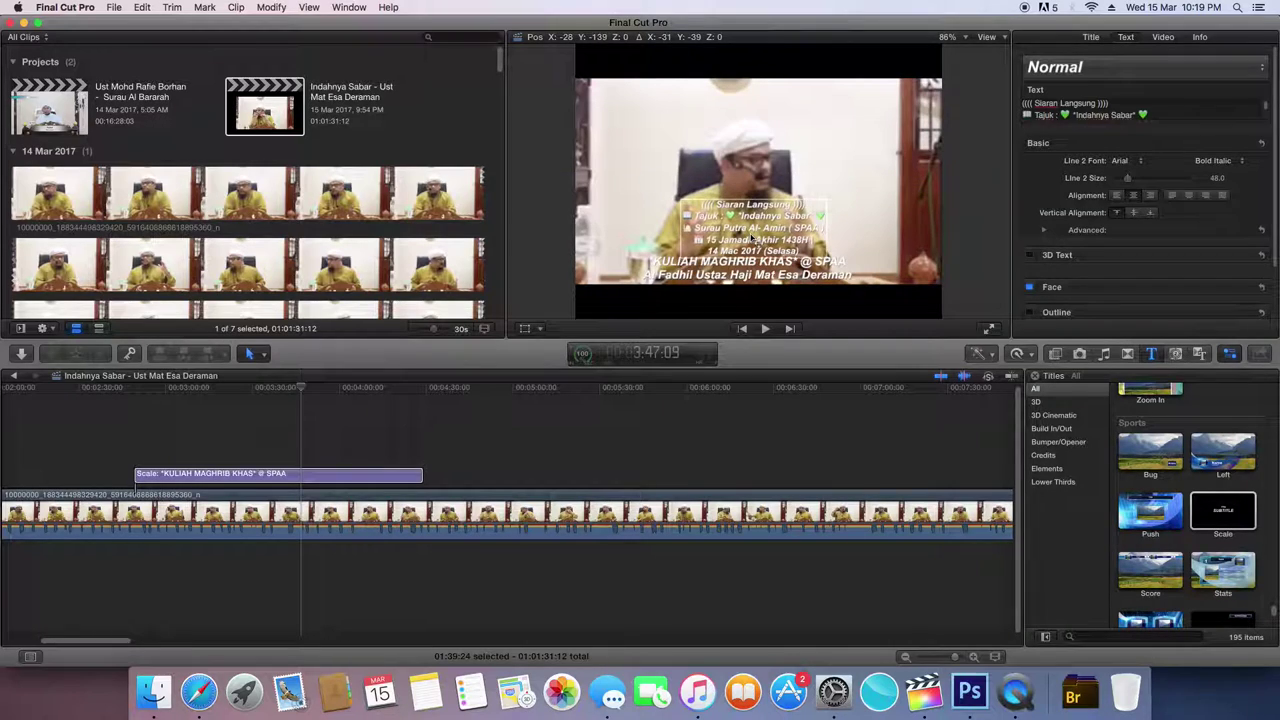
{"action": "left_click_drag", "start_coordinate": [755, 240], "coordinate": [766, 232]}
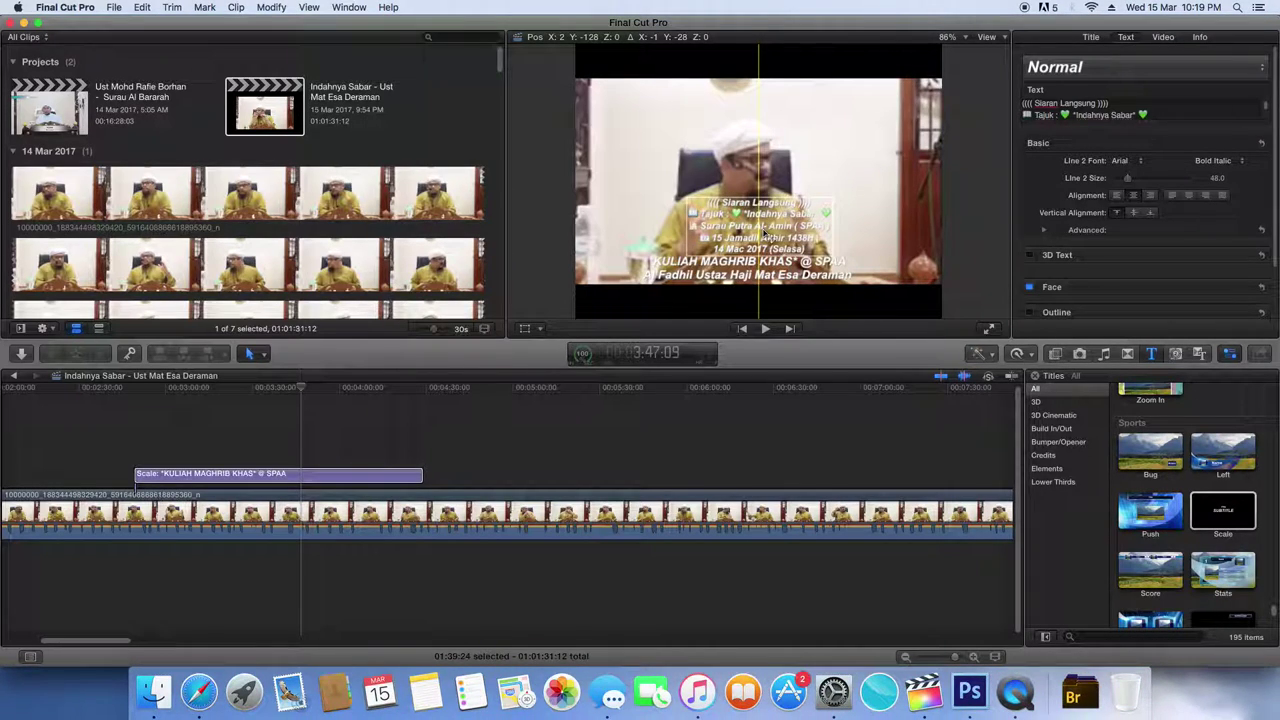
{"action": "left_click_drag", "start_coordinate": [764, 233], "coordinate": [764, 233]}
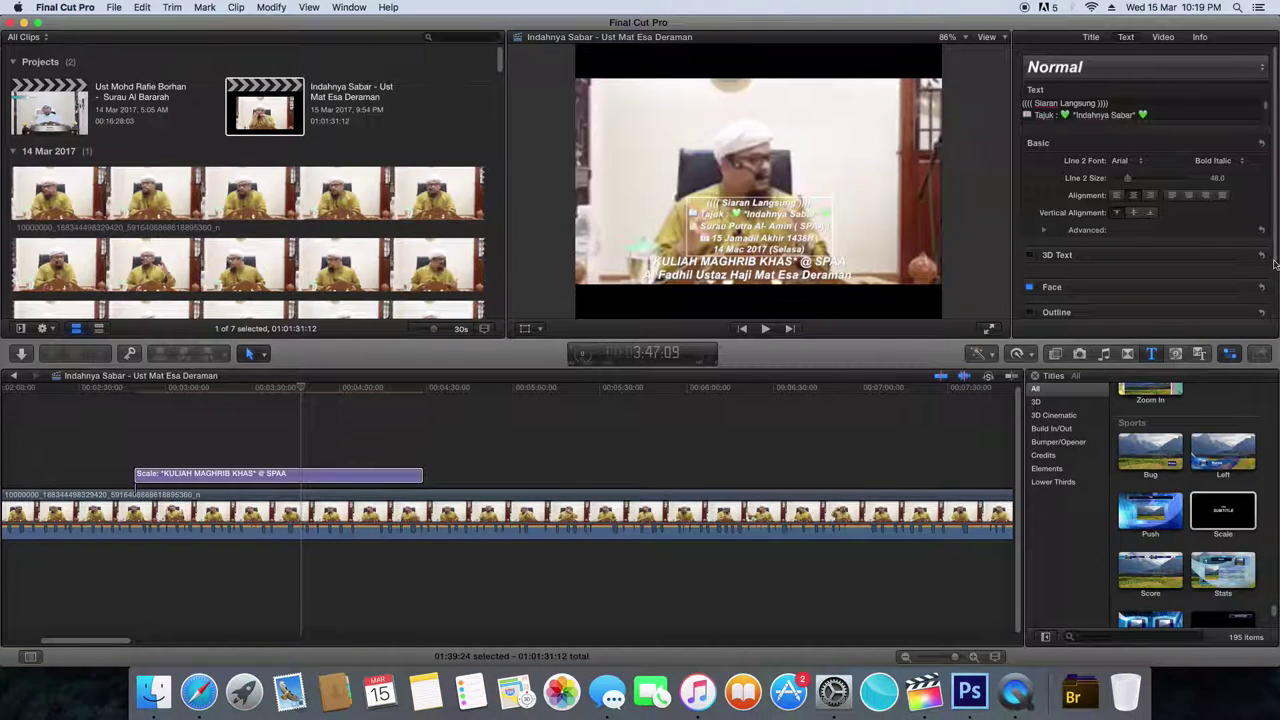
{"action": "scroll", "coordinate": [1207, 312], "scroll_direction": "down", "scroll_amount": 3}
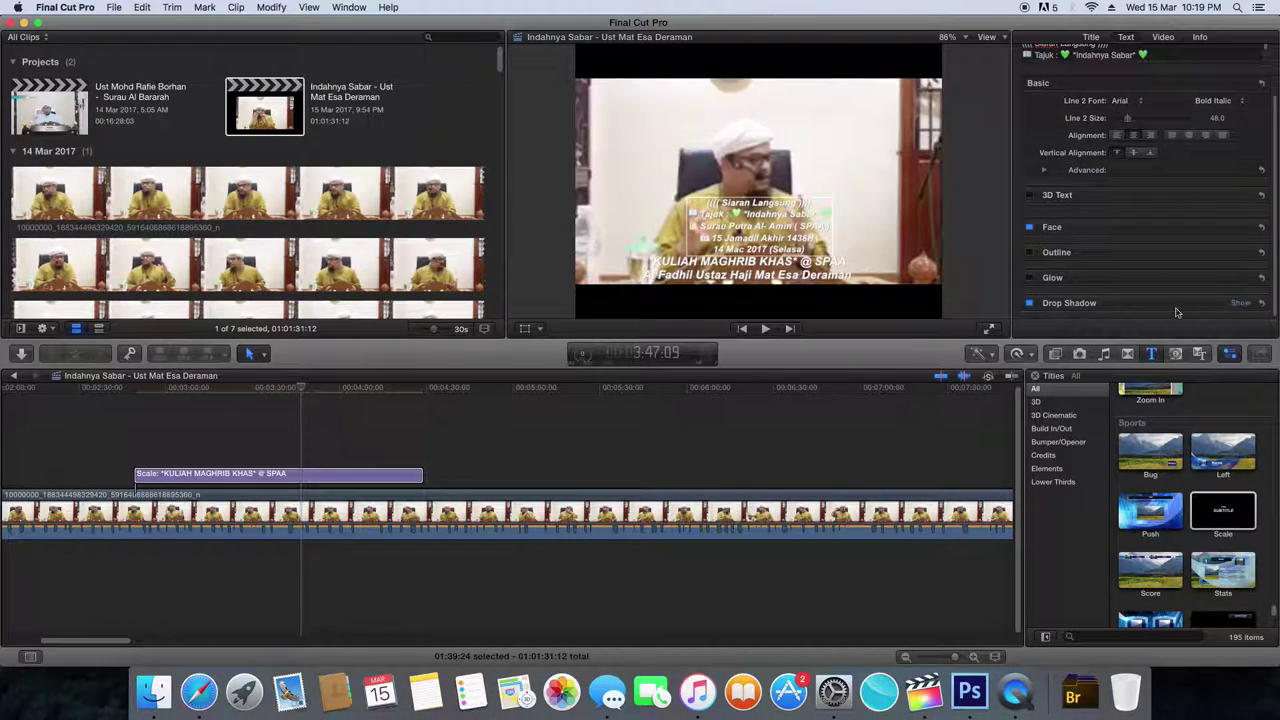
Set the KULIAH MAGHRIB KHAS headline's Face Line 1 color to bright green
{"action": "left_click", "coordinate": [762, 285]}
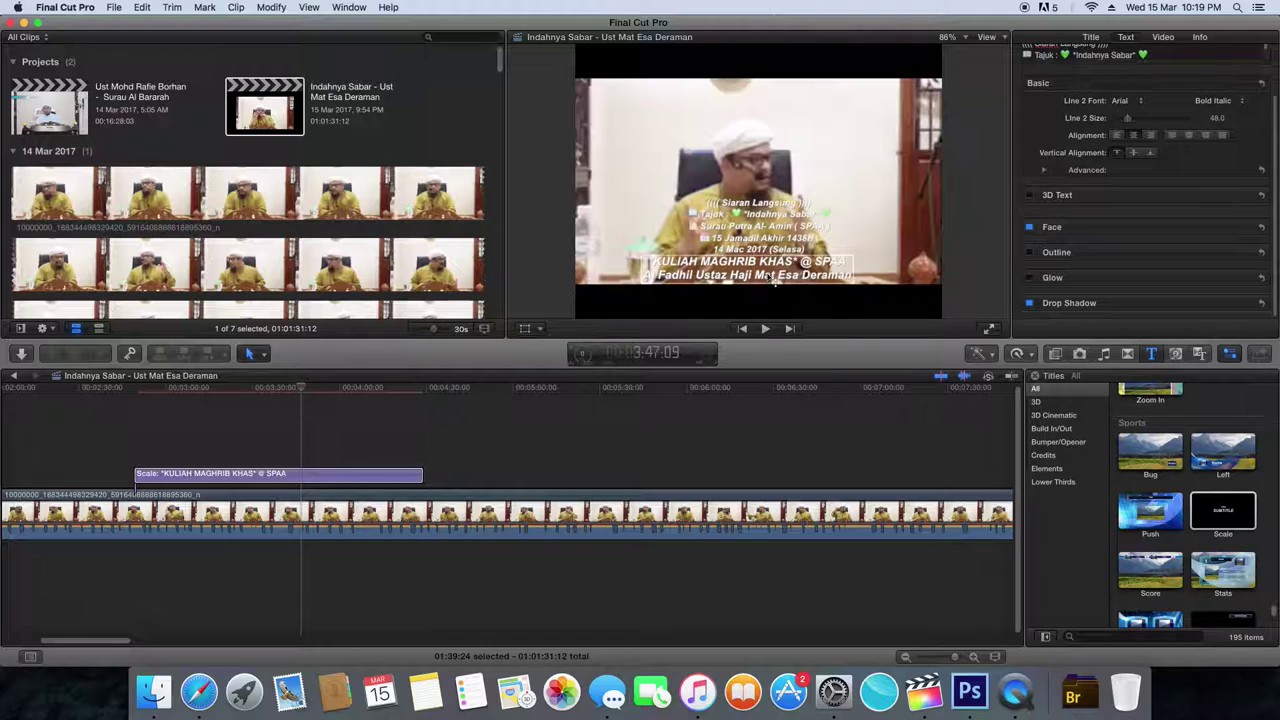
{"action": "left_click", "coordinate": [1240, 228]}
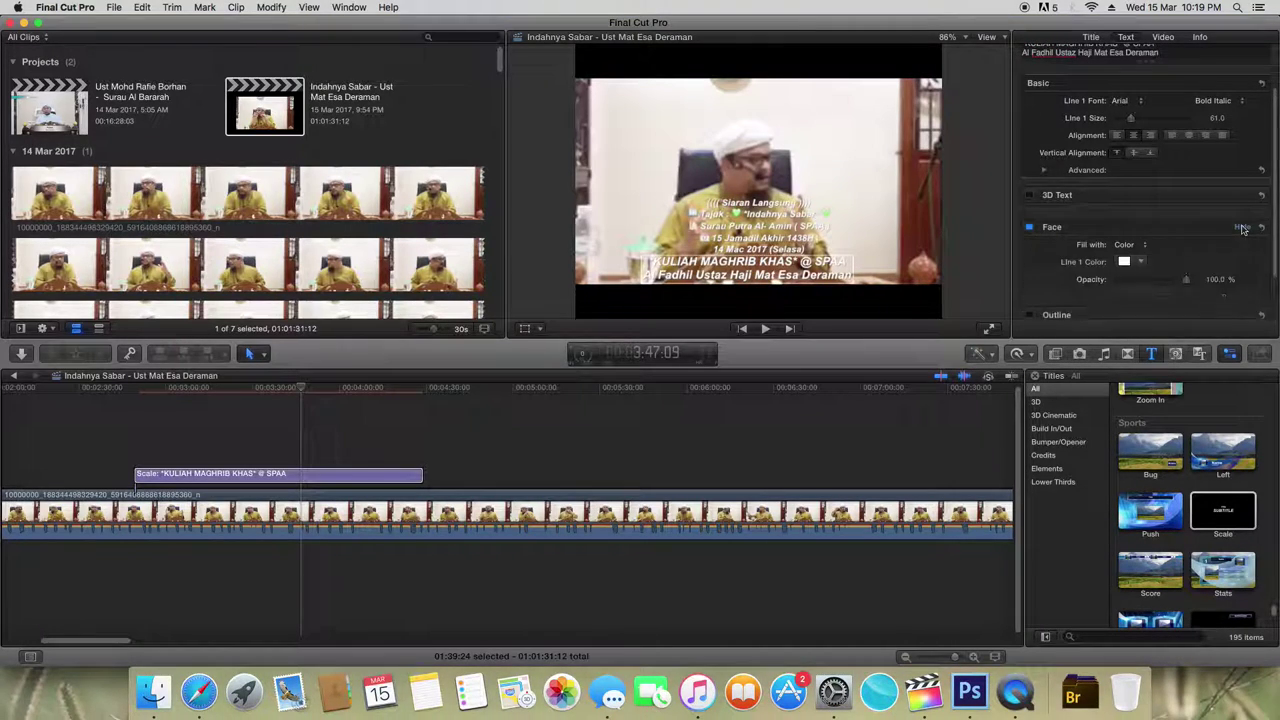
{"action": "left_click", "coordinate": [1141, 262]}
{"action": "left_click", "coordinate": [1173, 324]}
{"action": "left_click_drag", "start_coordinate": [1153, 338], "coordinate": [1173, 294]}
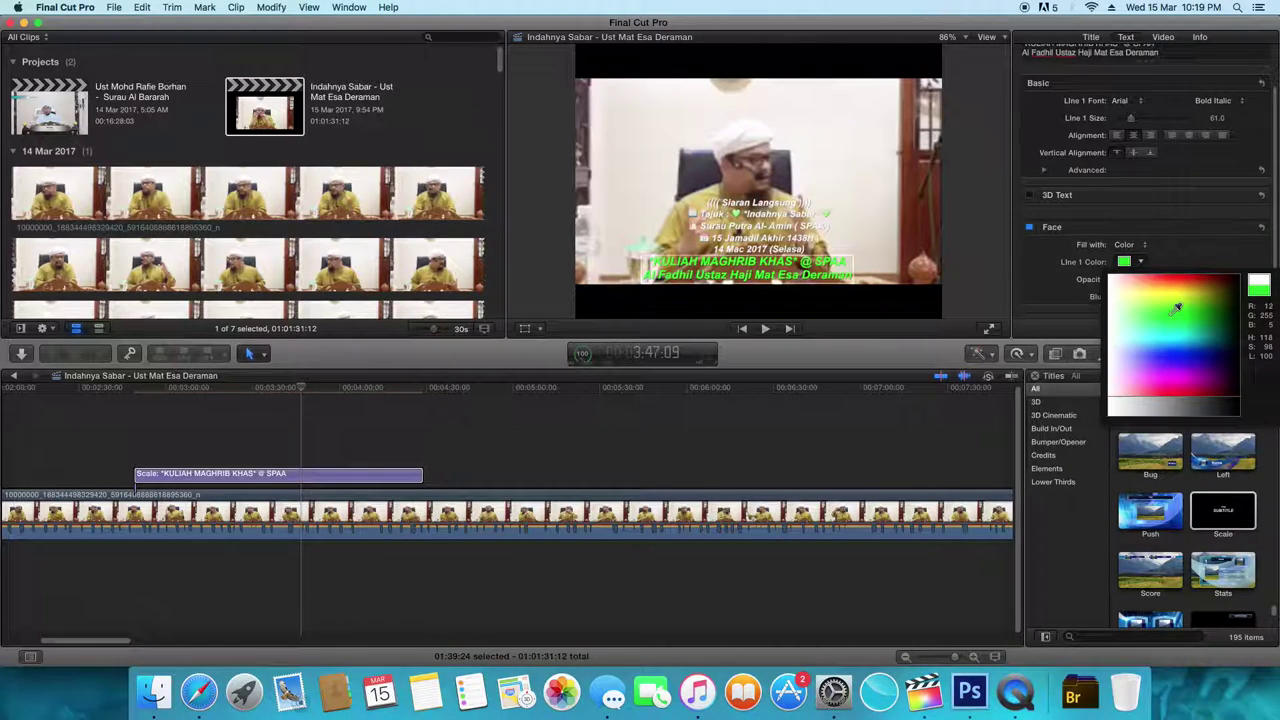
{"action": "left_click_drag", "start_coordinate": [1176, 310], "coordinate": [1188, 318]}
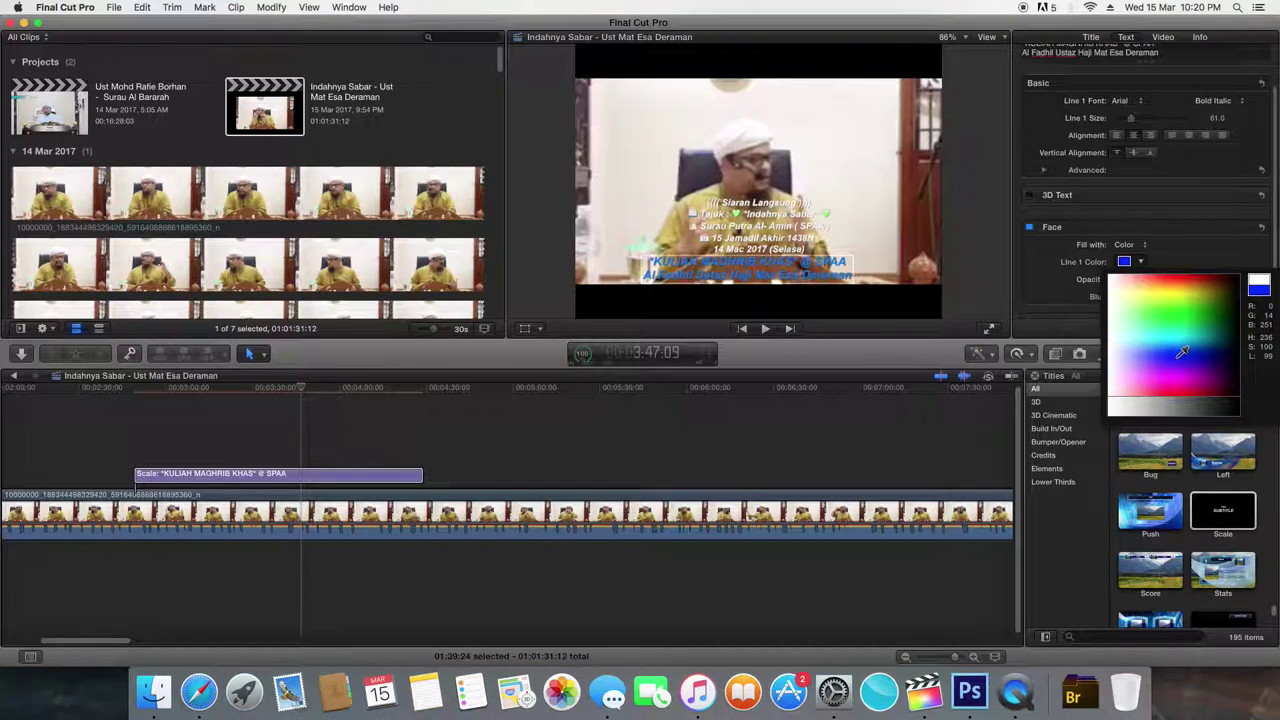
{"action": "left_click_drag", "start_coordinate": [1208, 320], "coordinate": [1177, 378]}
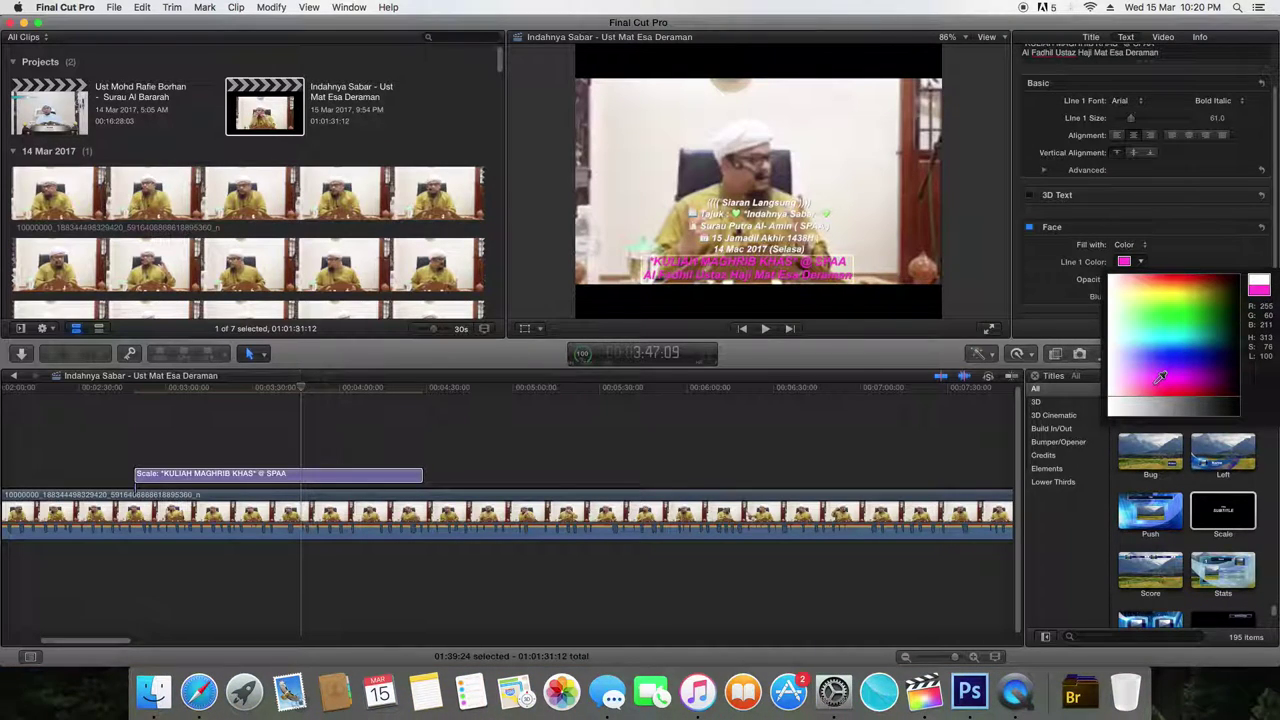
{"action": "left_click_drag", "start_coordinate": [1168, 357], "coordinate": [1194, 315]}
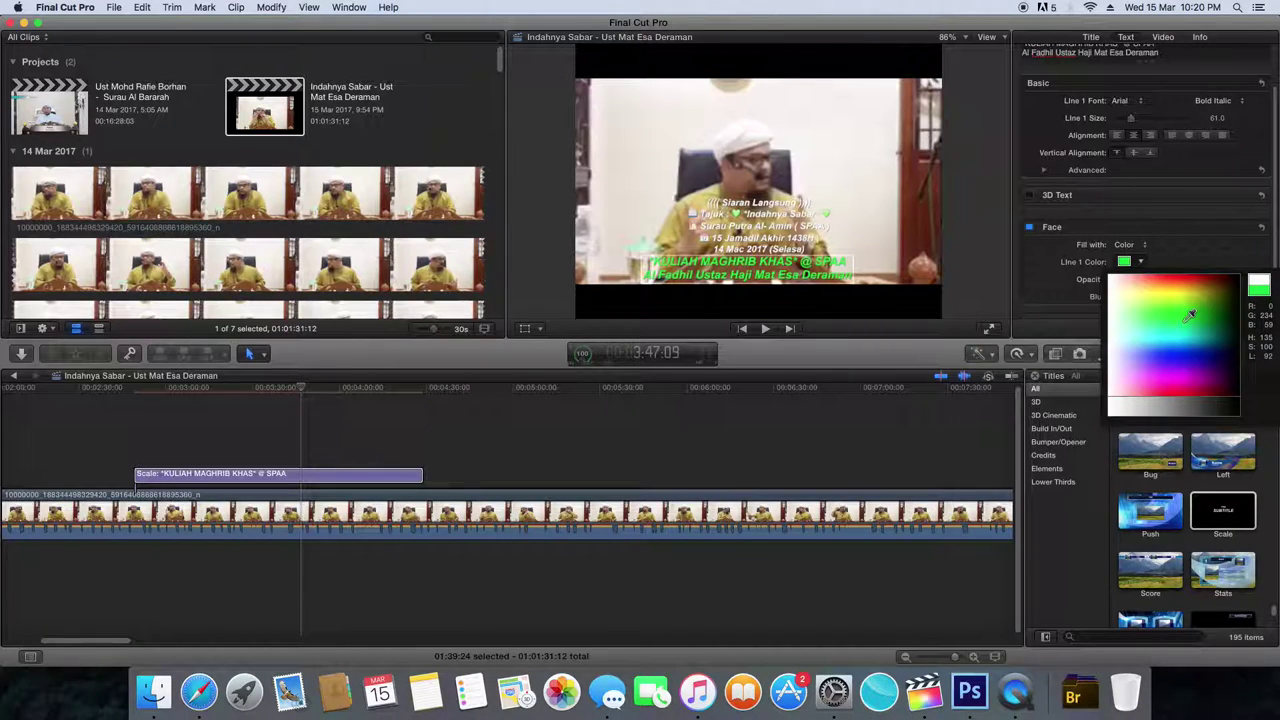
{"action": "left_click_drag", "start_coordinate": [1190, 315], "coordinate": [1188, 315]}
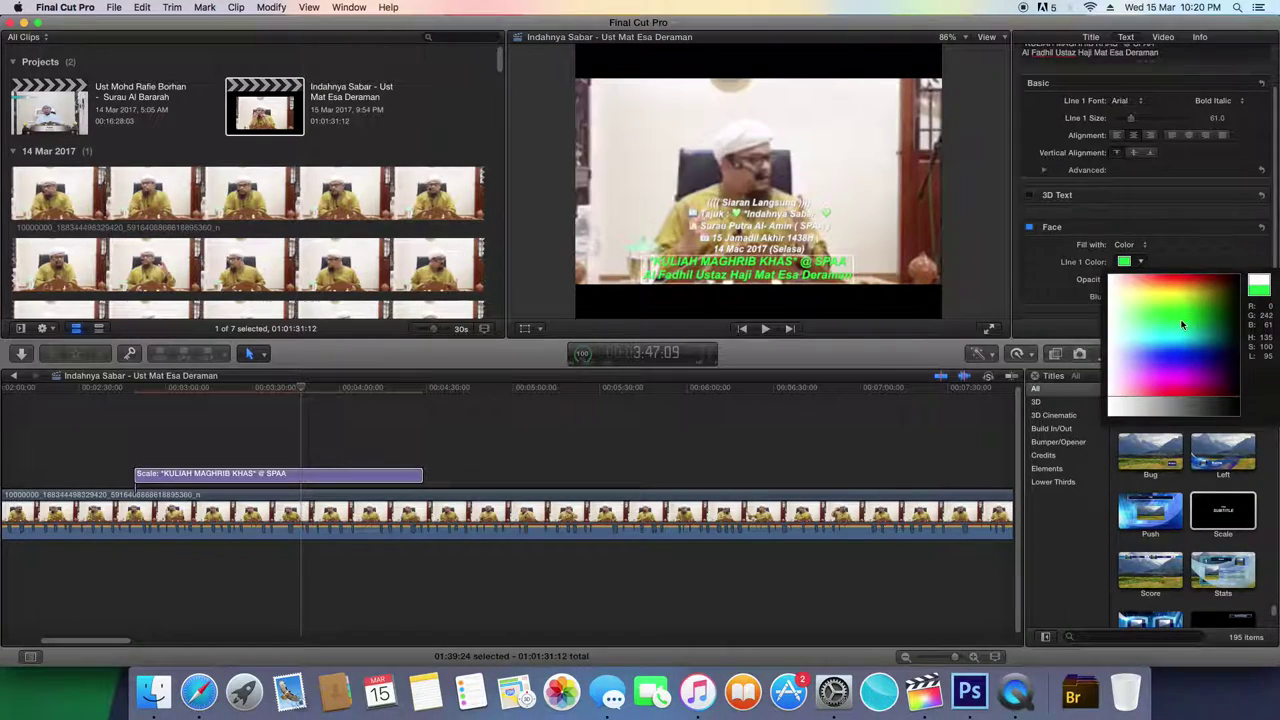
{"action": "key", "text": "Escape"}
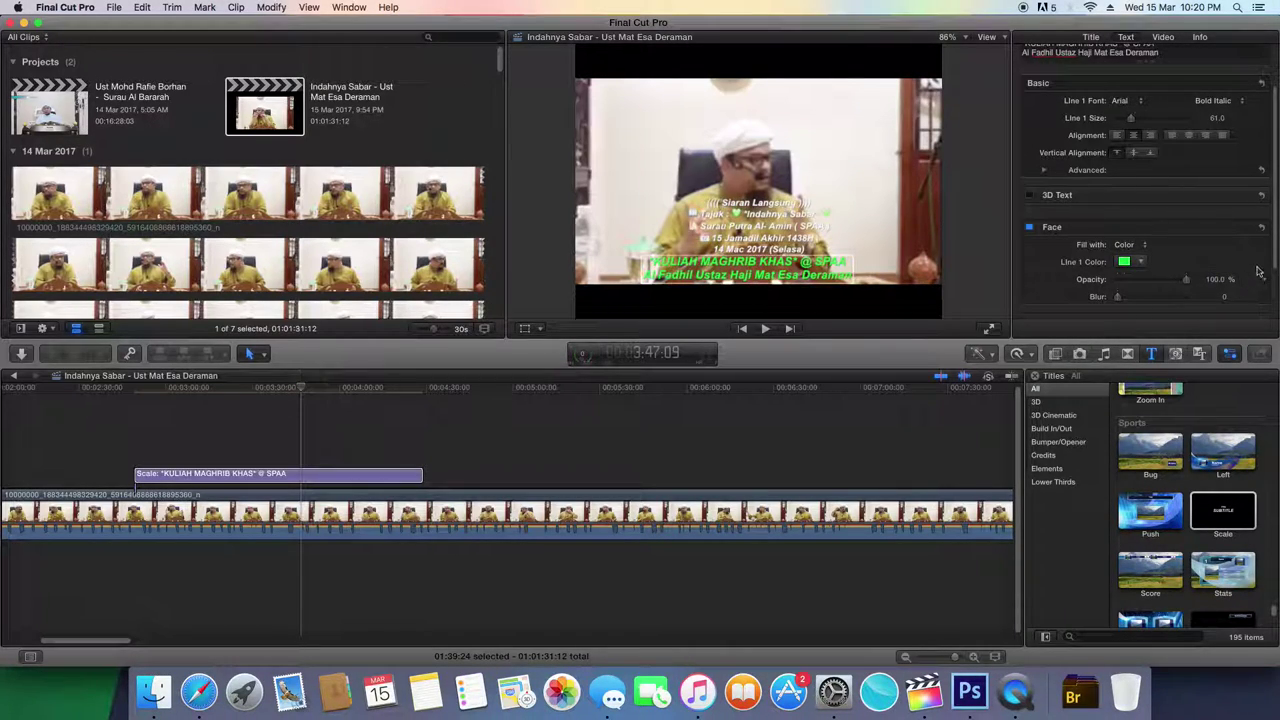
Enable a black Outline on the green headline text, dismissing the disk-full warning
{"action": "scroll", "coordinate": [1260, 280], "scroll_direction": "down", "scroll_amount": 3}
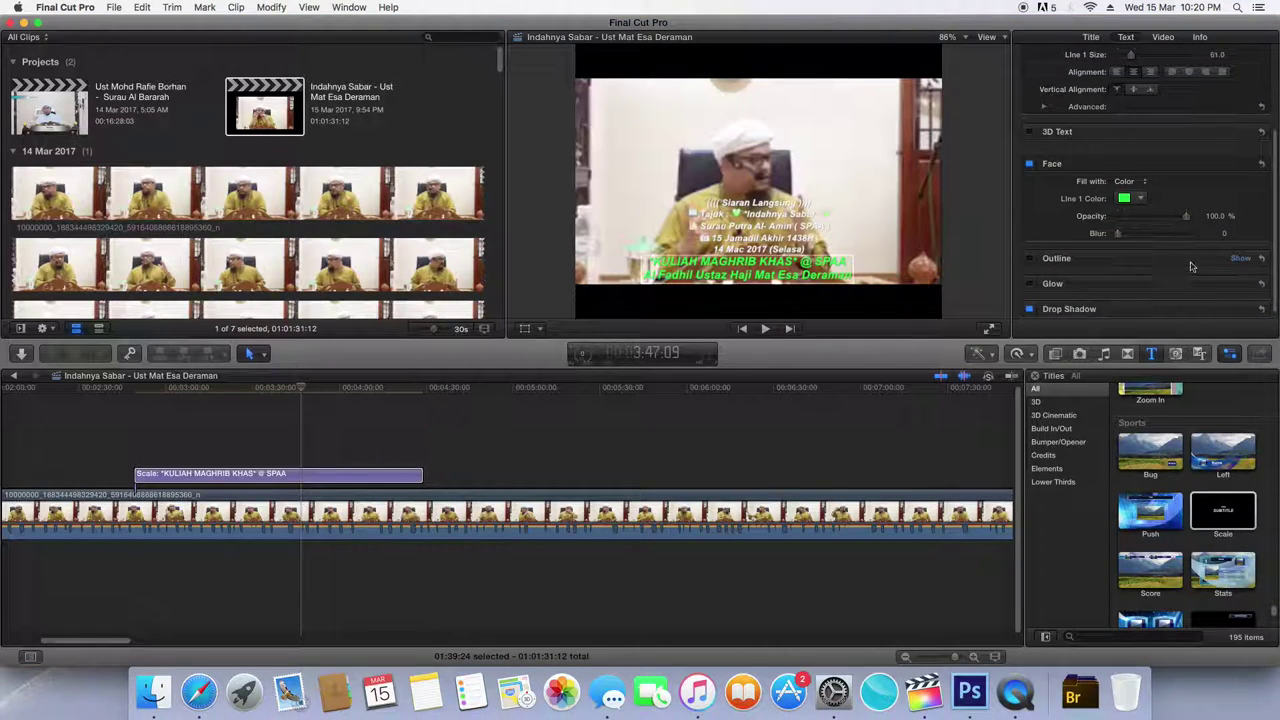
{"action": "left_click", "coordinate": [1240, 259]}
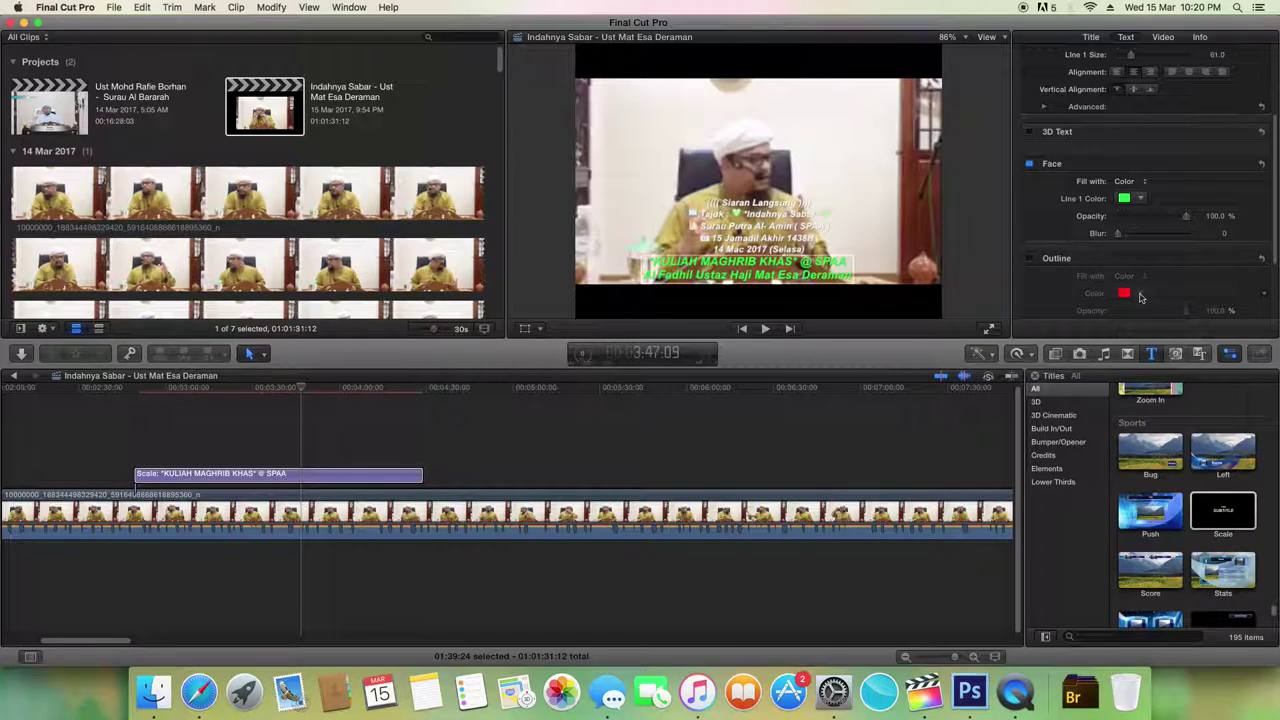
{"action": "scroll", "coordinate": [1200, 250], "scroll_direction": "down", "scroll_amount": 3}
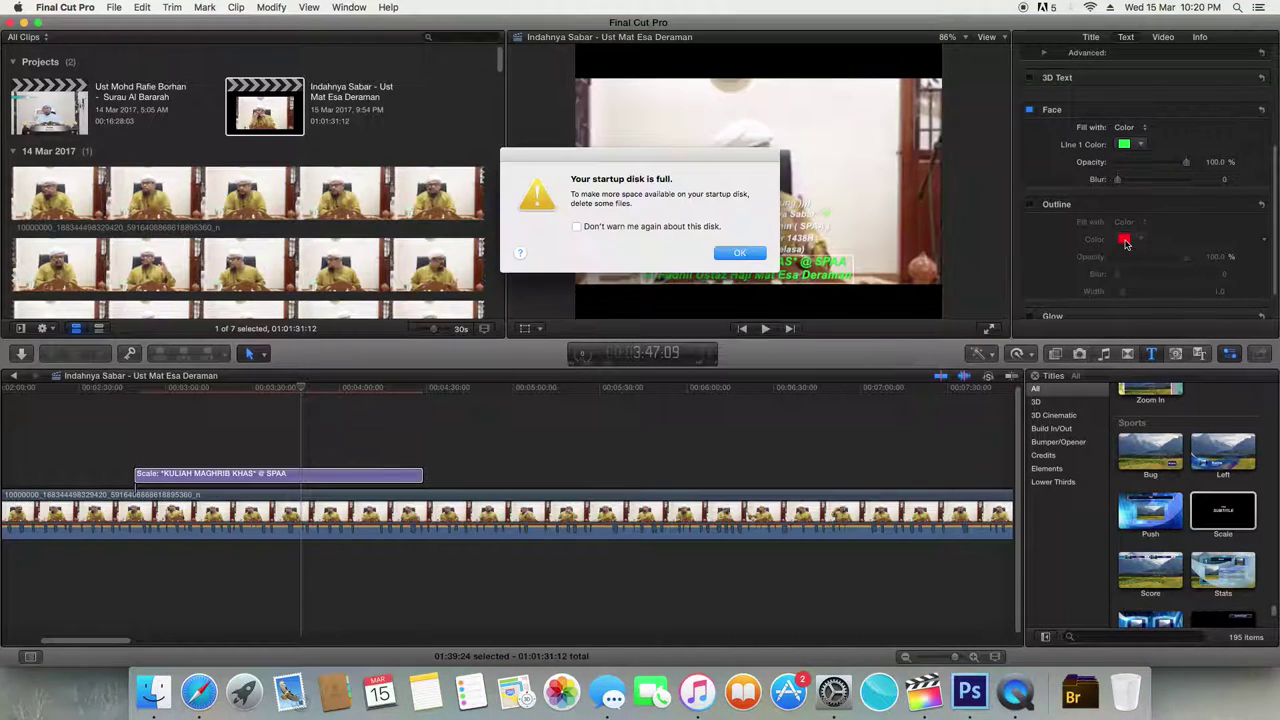
{"action": "left_click", "coordinate": [747, 254]}
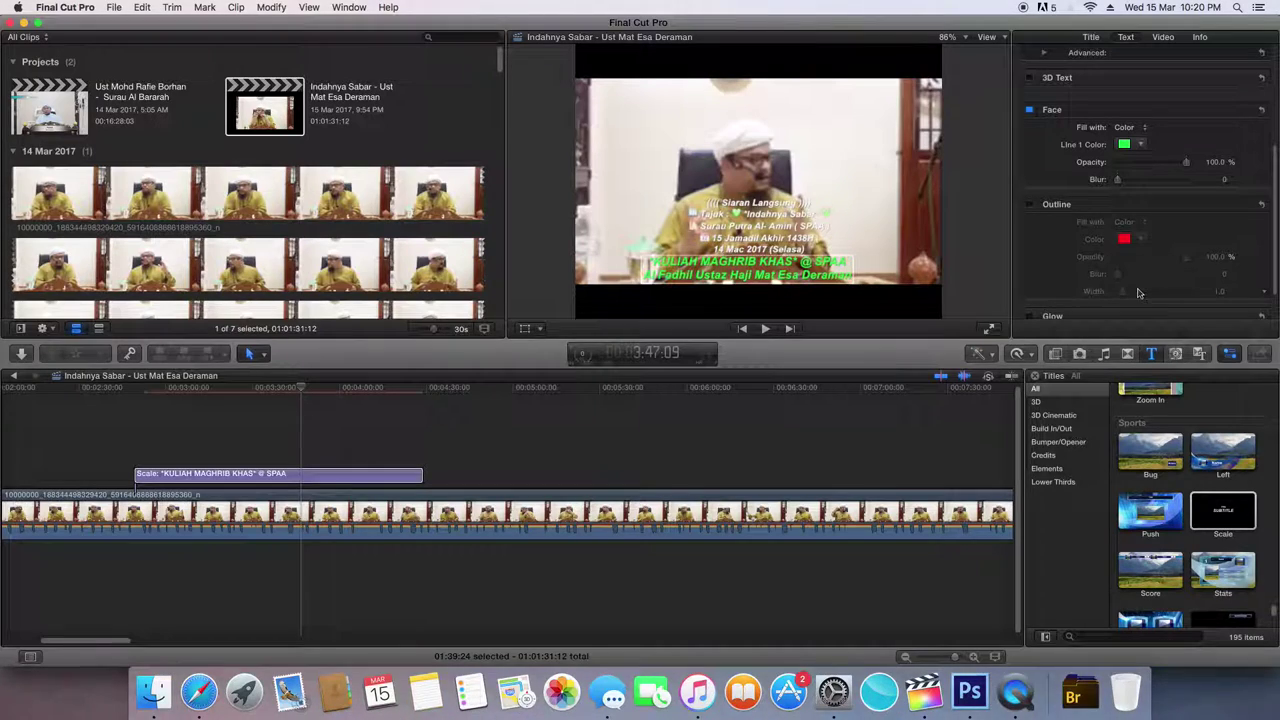
{"action": "left_click", "coordinate": [1031, 205]}
{"action": "left_click", "coordinate": [1142, 239]}
{"action": "left_click", "coordinate": [1242, 272]}
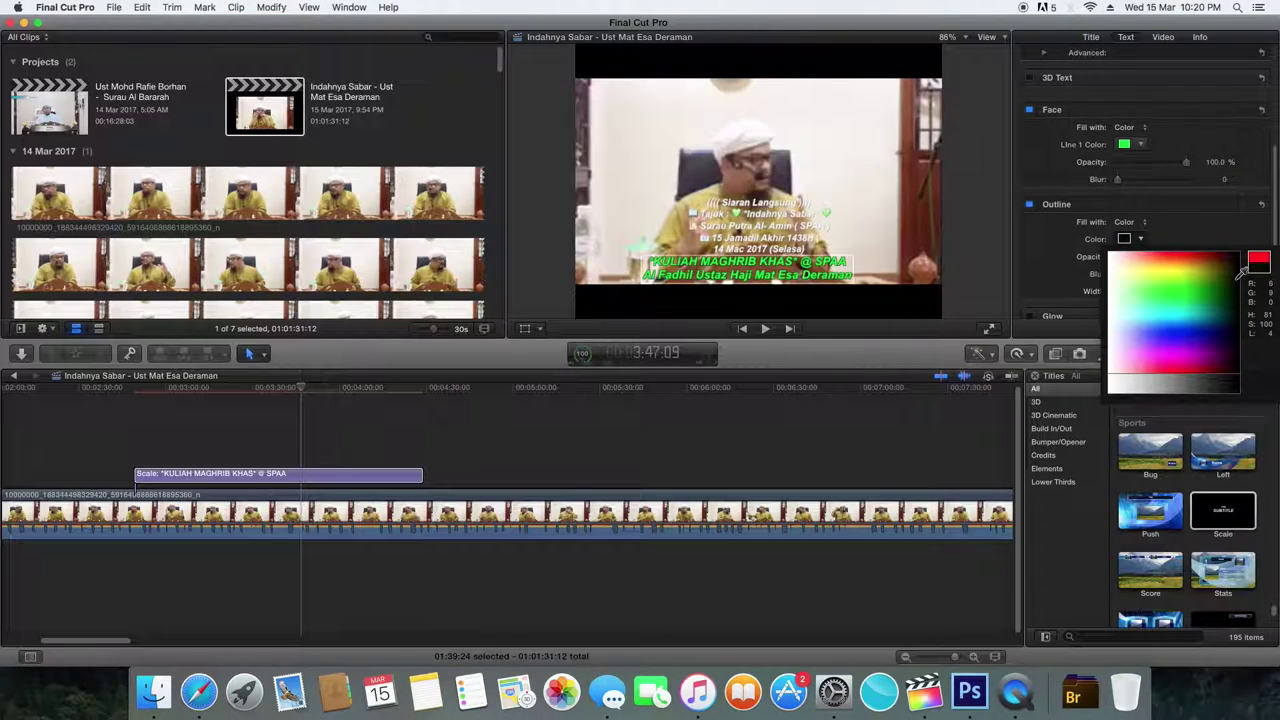
{"action": "left_click", "coordinate": [1047, 311]}
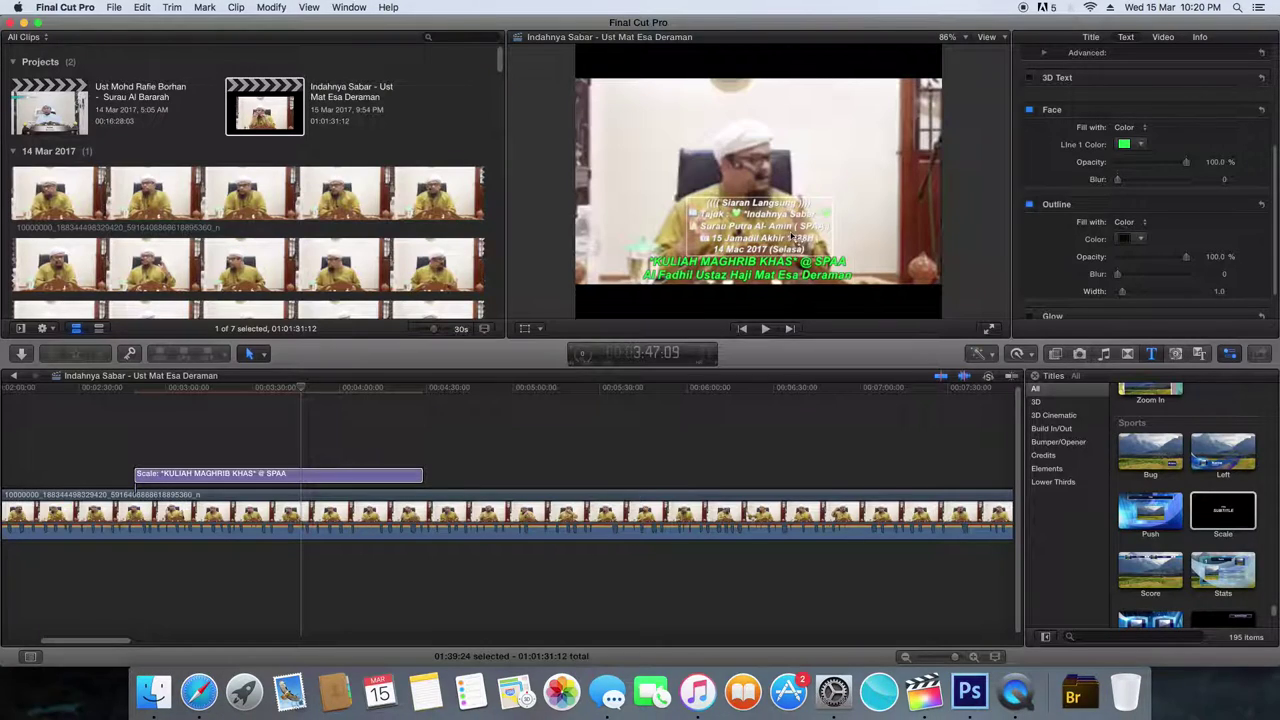
Enable a black Outline on the white Siaran Langsung detail lines
{"action": "left_click", "coordinate": [801, 220]}
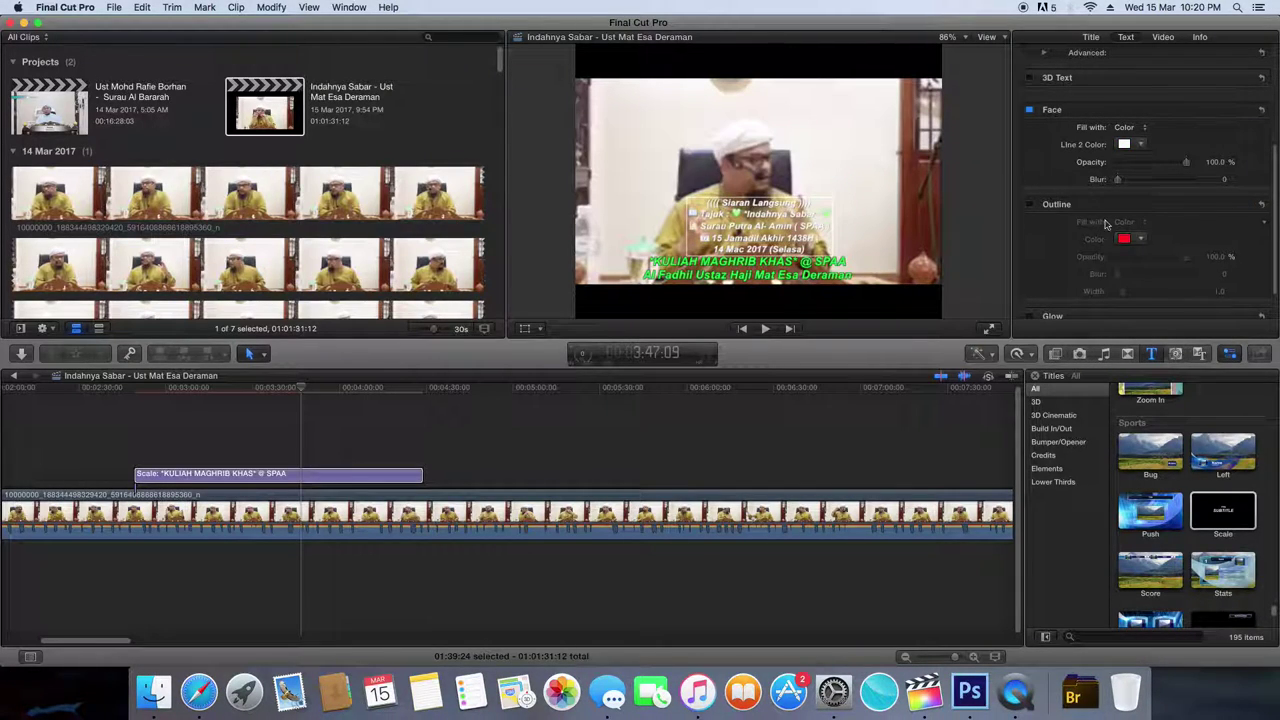
{"action": "left_click", "coordinate": [1030, 205]}
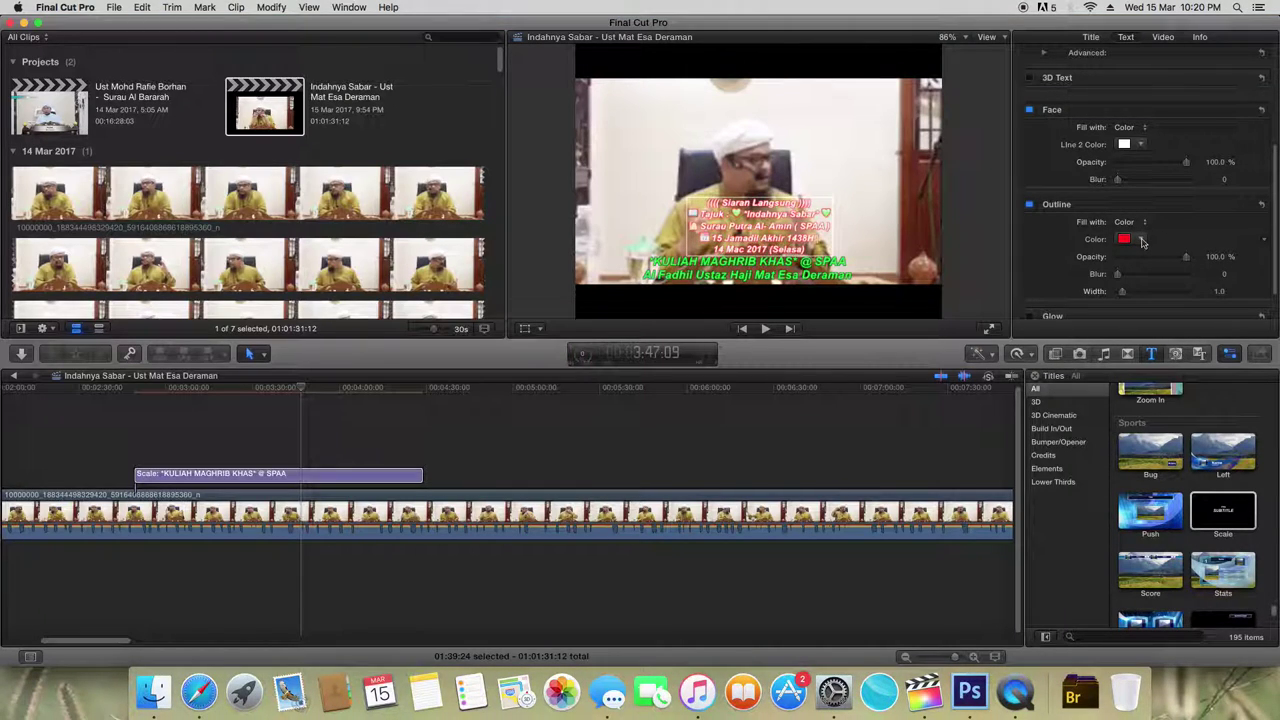
{"action": "left_click", "coordinate": [1142, 240]}
{"action": "left_click", "coordinate": [1243, 262]}
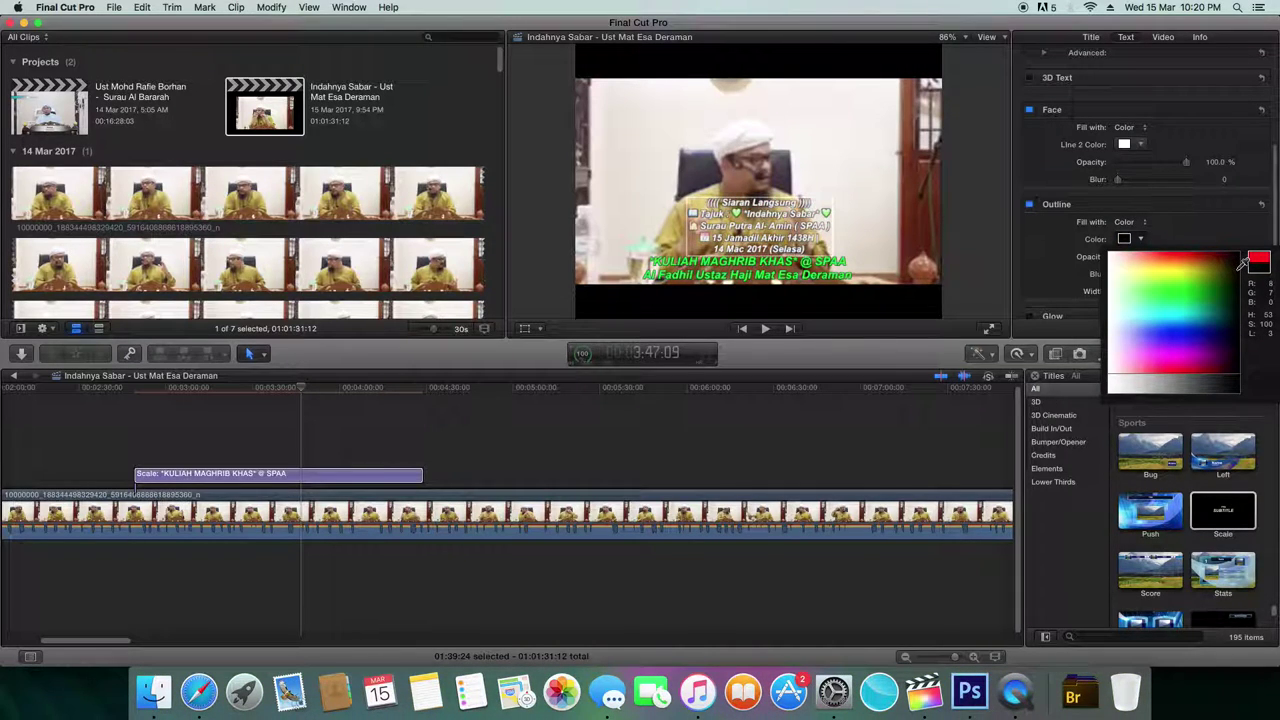
{"action": "key", "text": "Escape"}
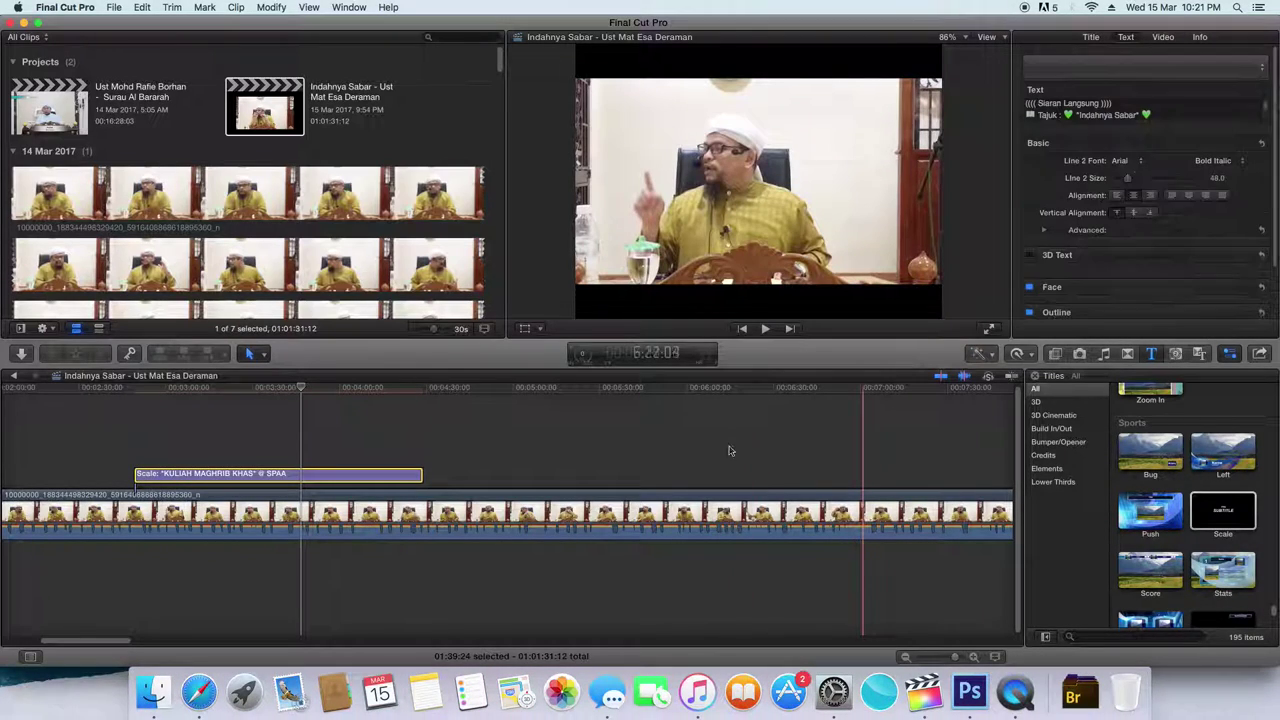
Play and stop the lecture repeatedly over the title clip to preview the outlined overlay
{"action": "key", "text": "space"}
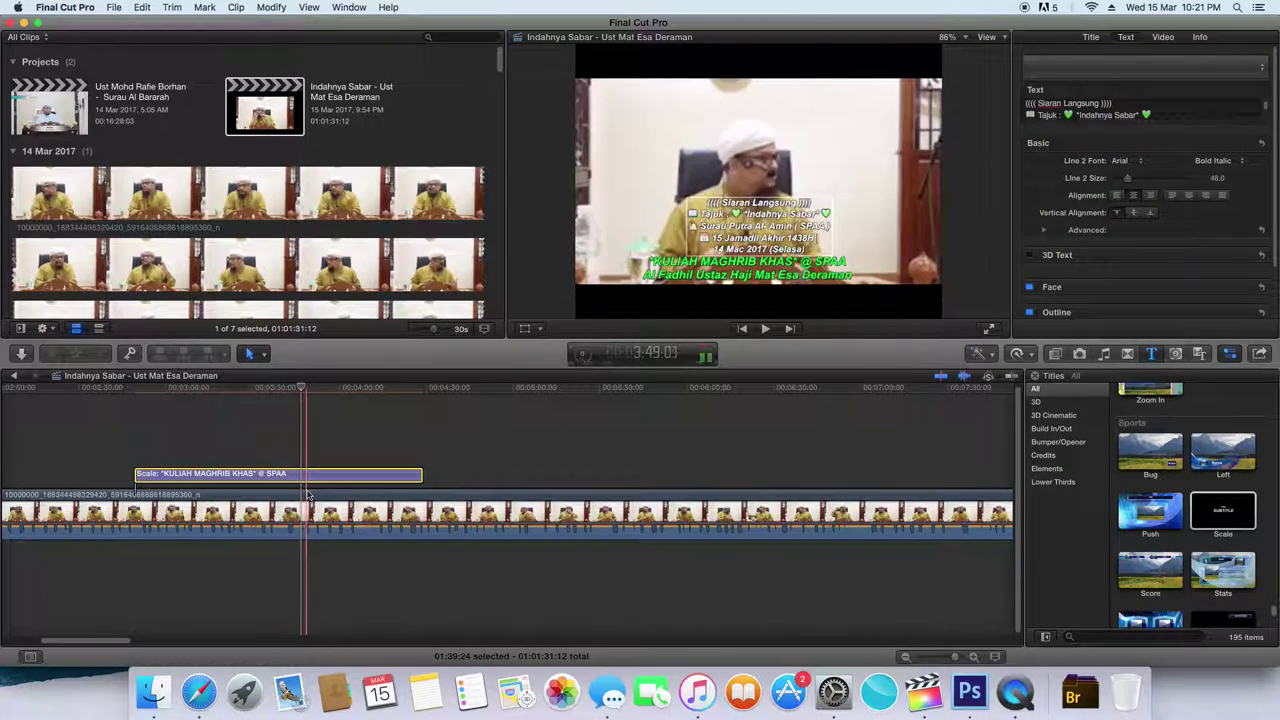
{"action": "key", "text": "space"}
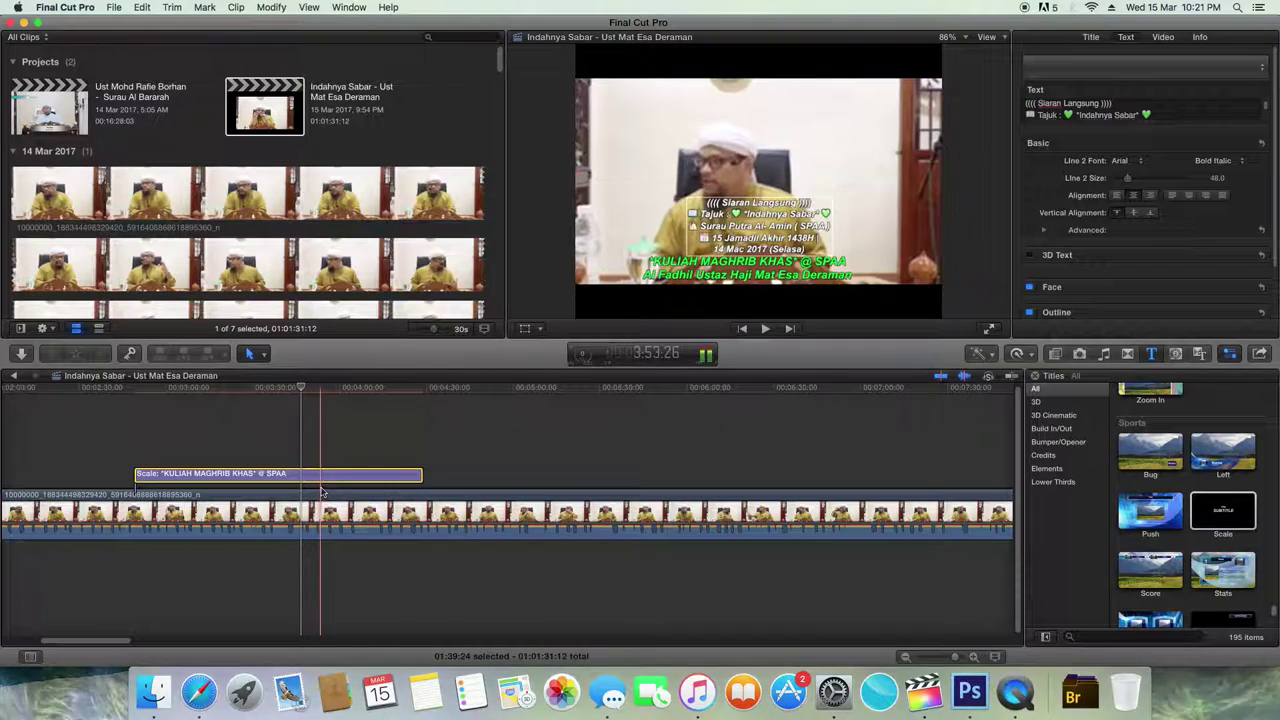
{"action": "key", "text": "space"}
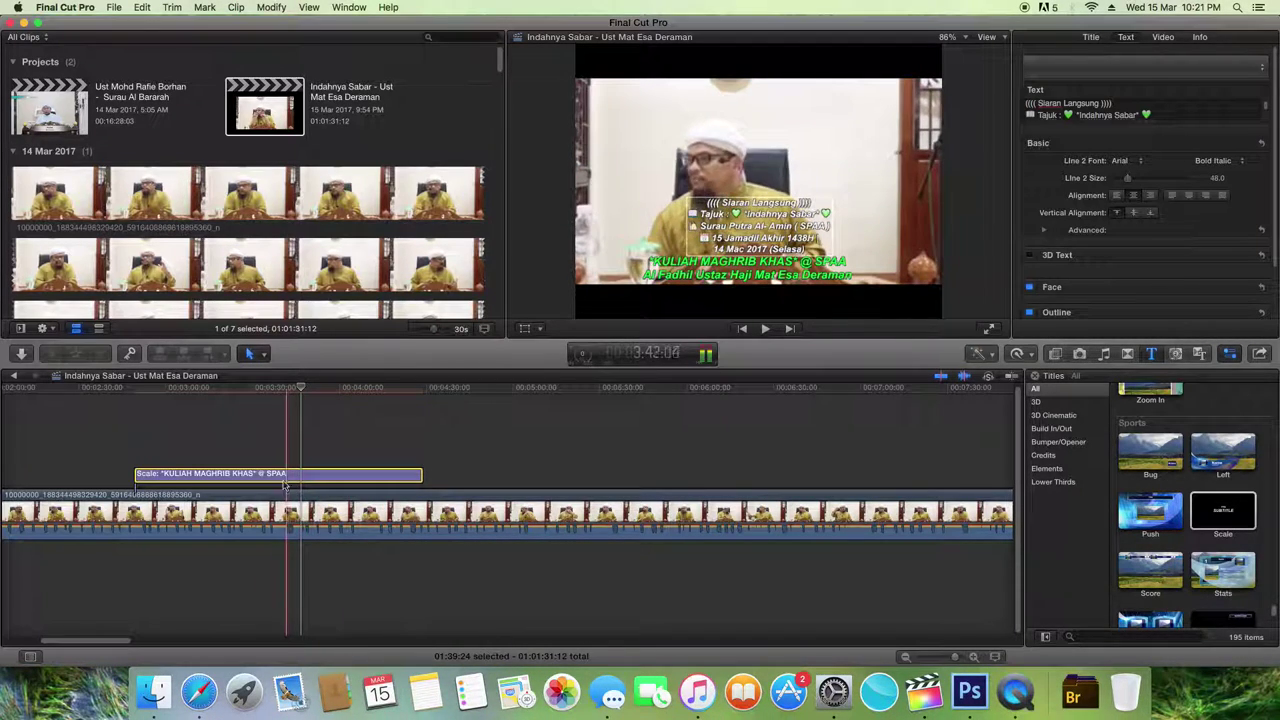
{"action": "key", "text": "space"}
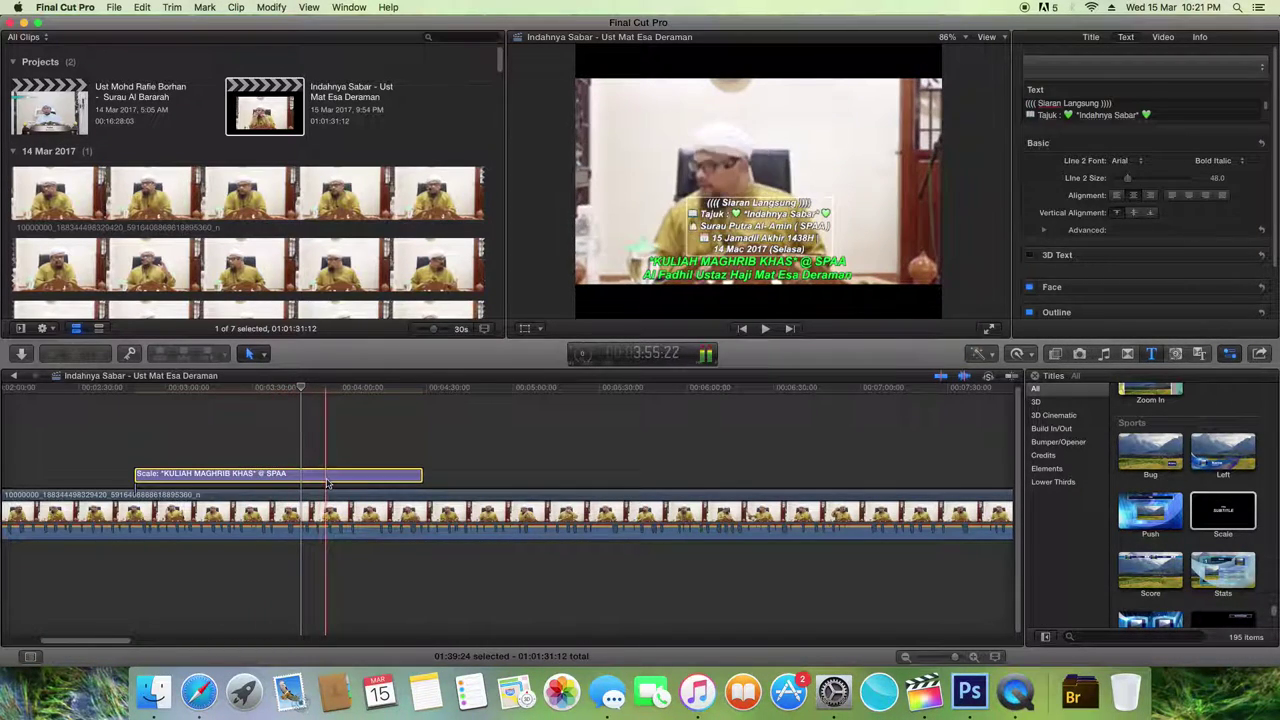
{"action": "key", "text": "space"}
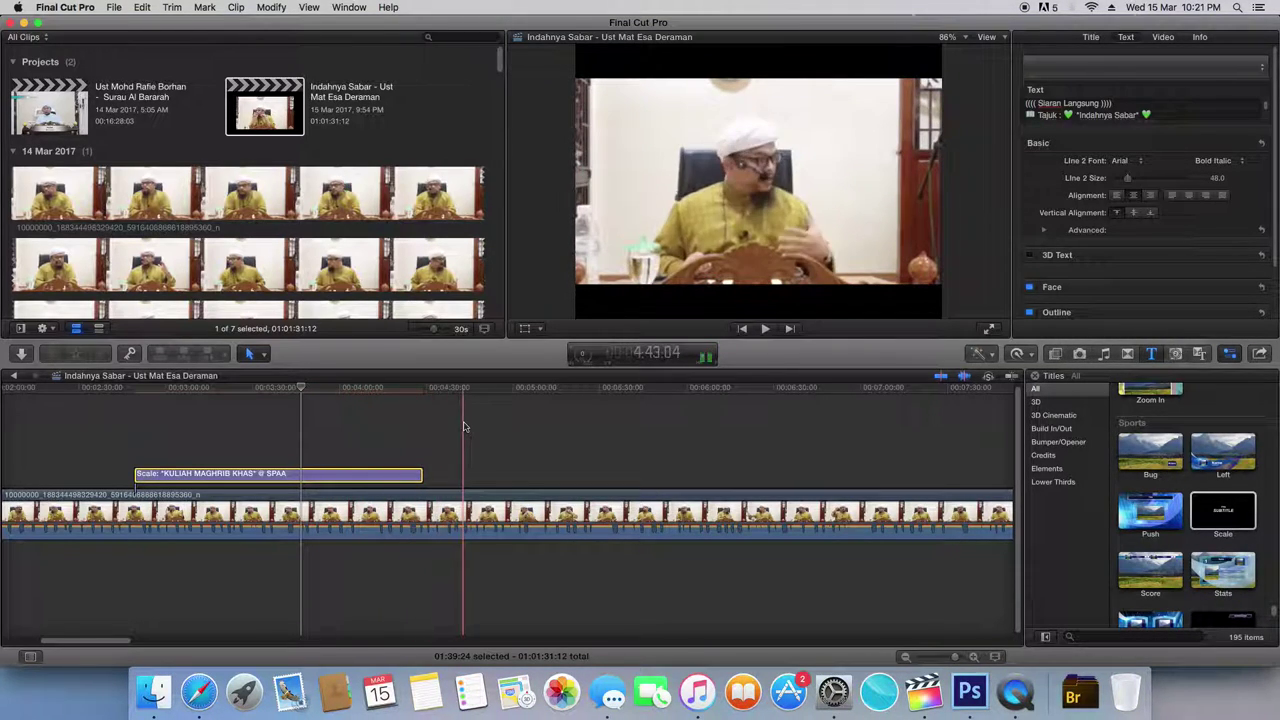
{"action": "key", "text": "space"}
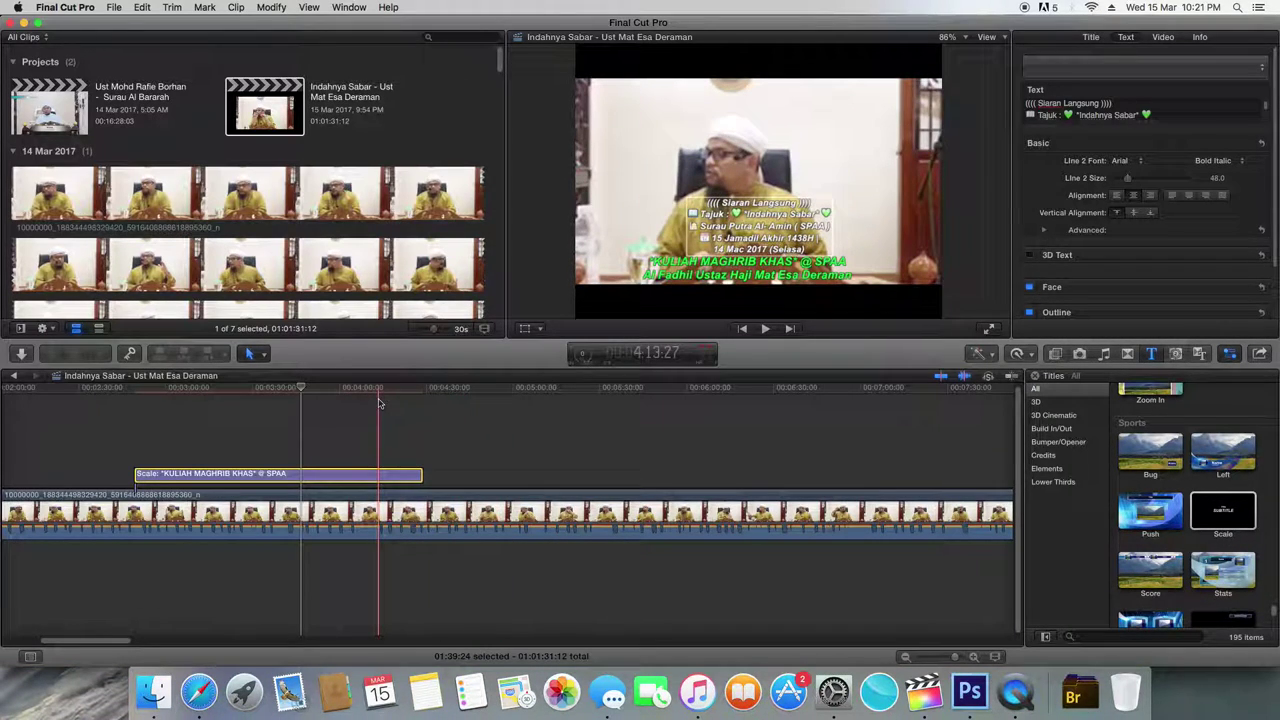
{"action": "key", "text": "space"}
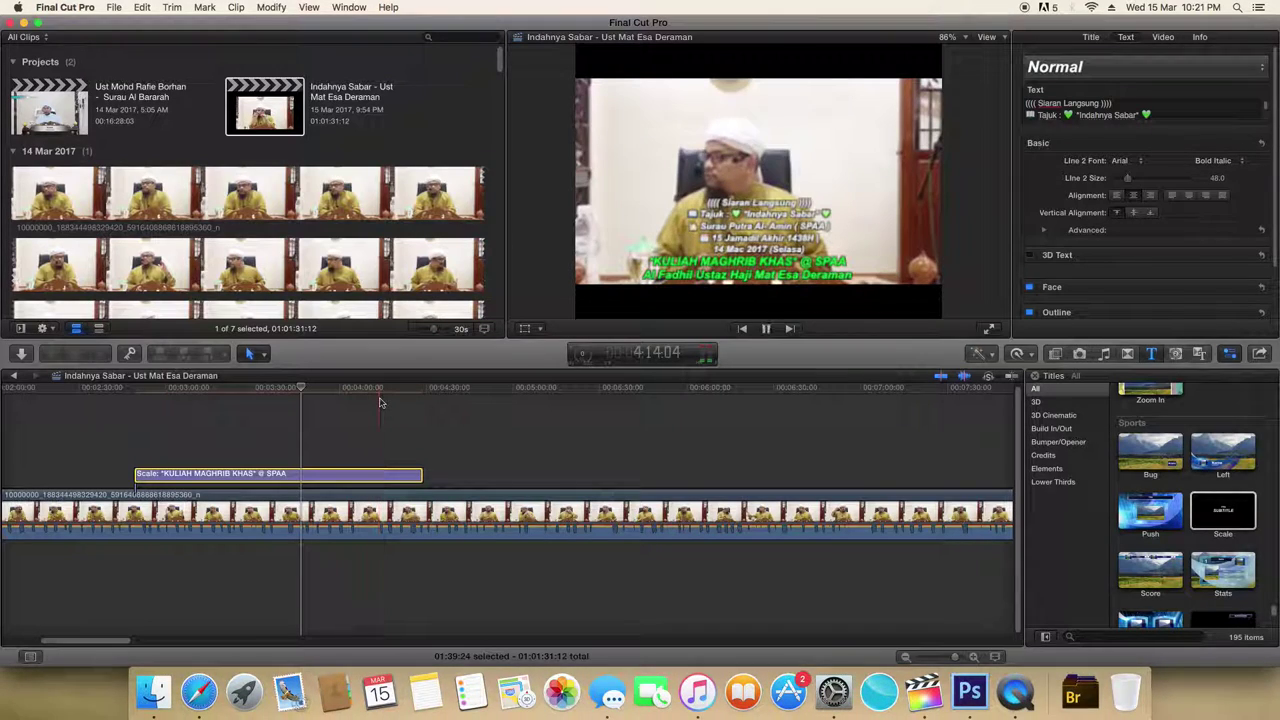
{"action": "key", "text": "space"}
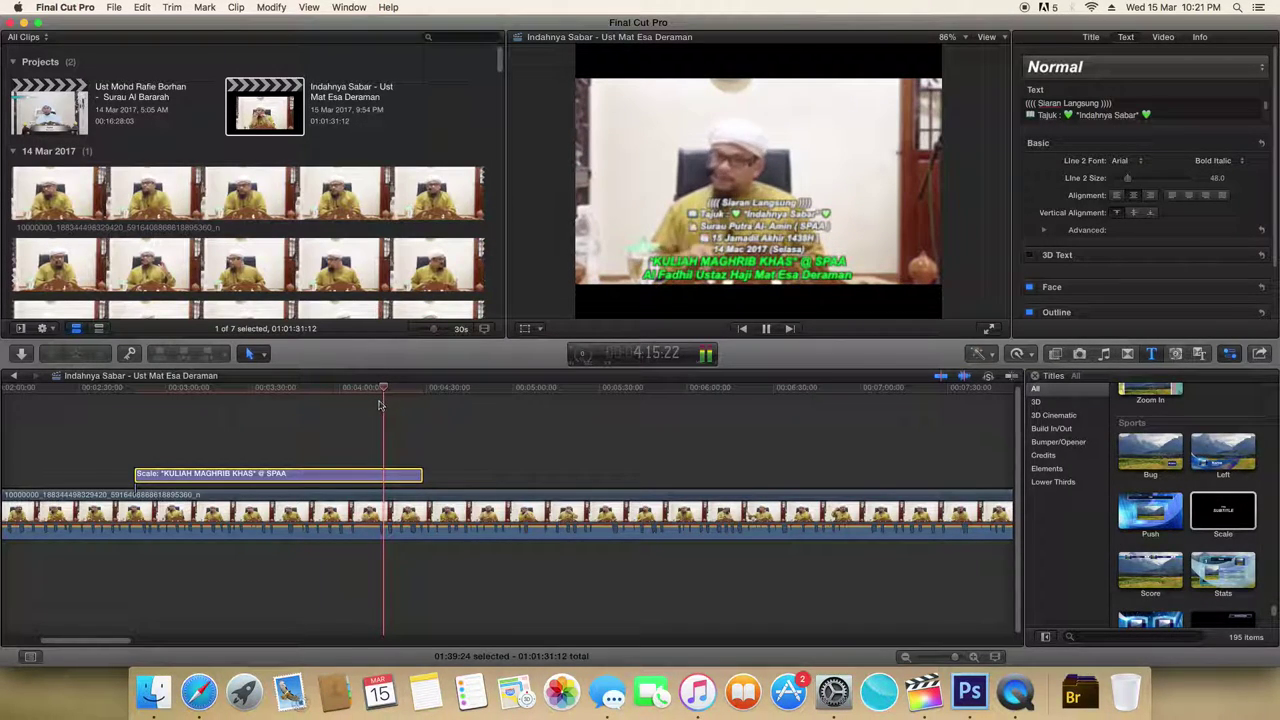